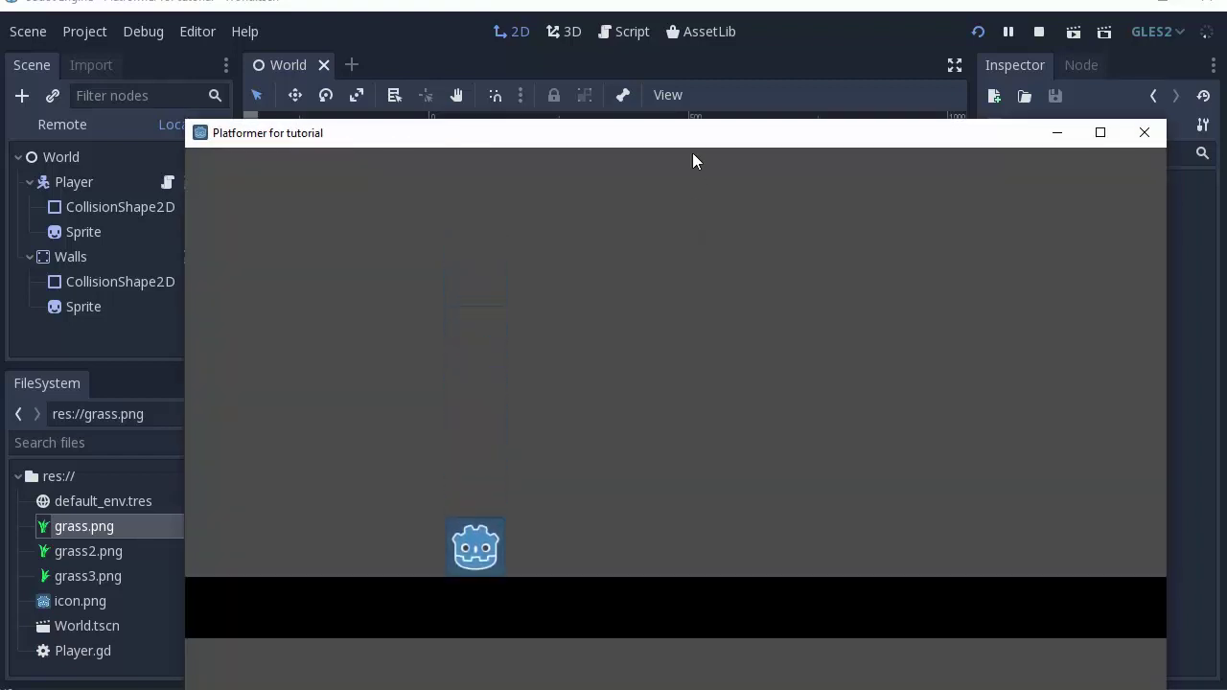
Step: Test-run the platformer, walking the player right, left and right again, then stop the game
mouse_move(692, 135)
left_mouse_down()
mouse_move(616, 100)
mouse_move(638, 96)
left_mouse_up()
left_click(692, 240)
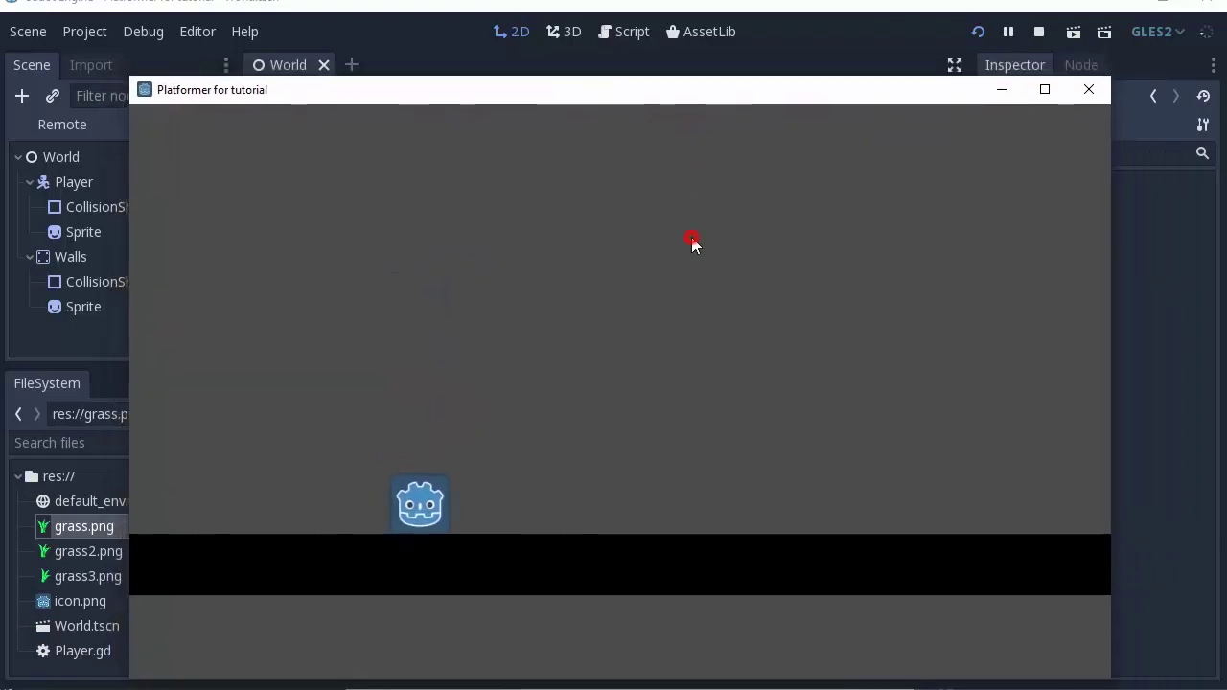
key("Right")
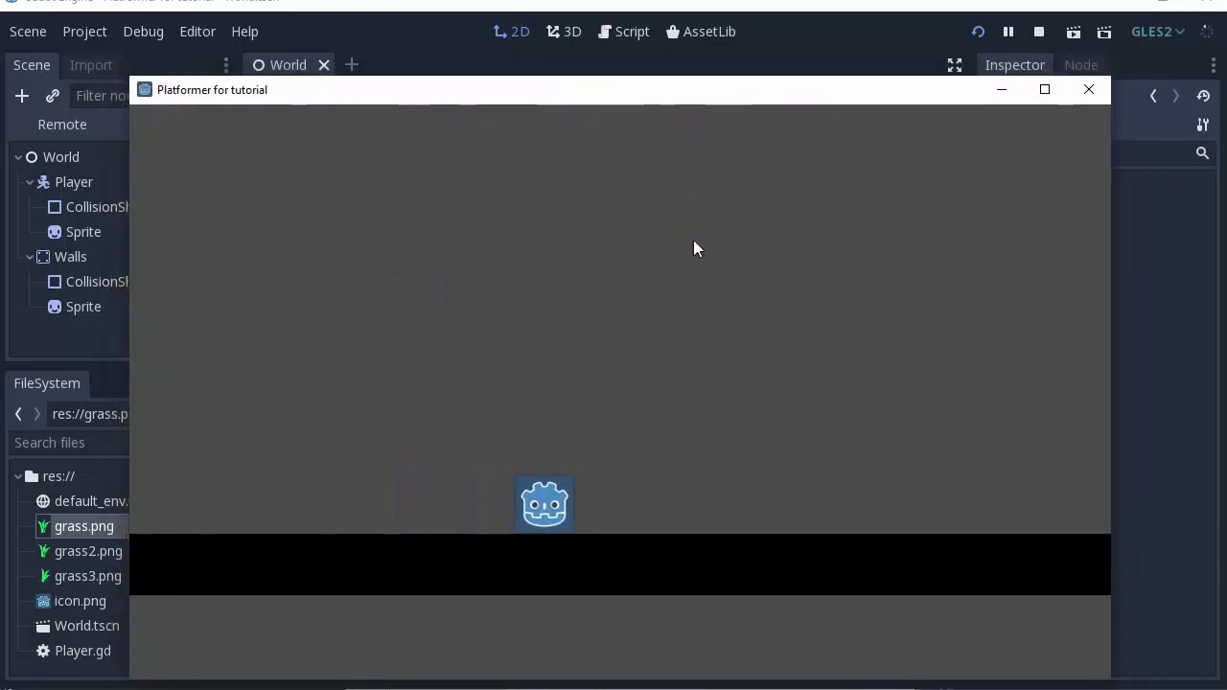
key("Left")
key("Right")
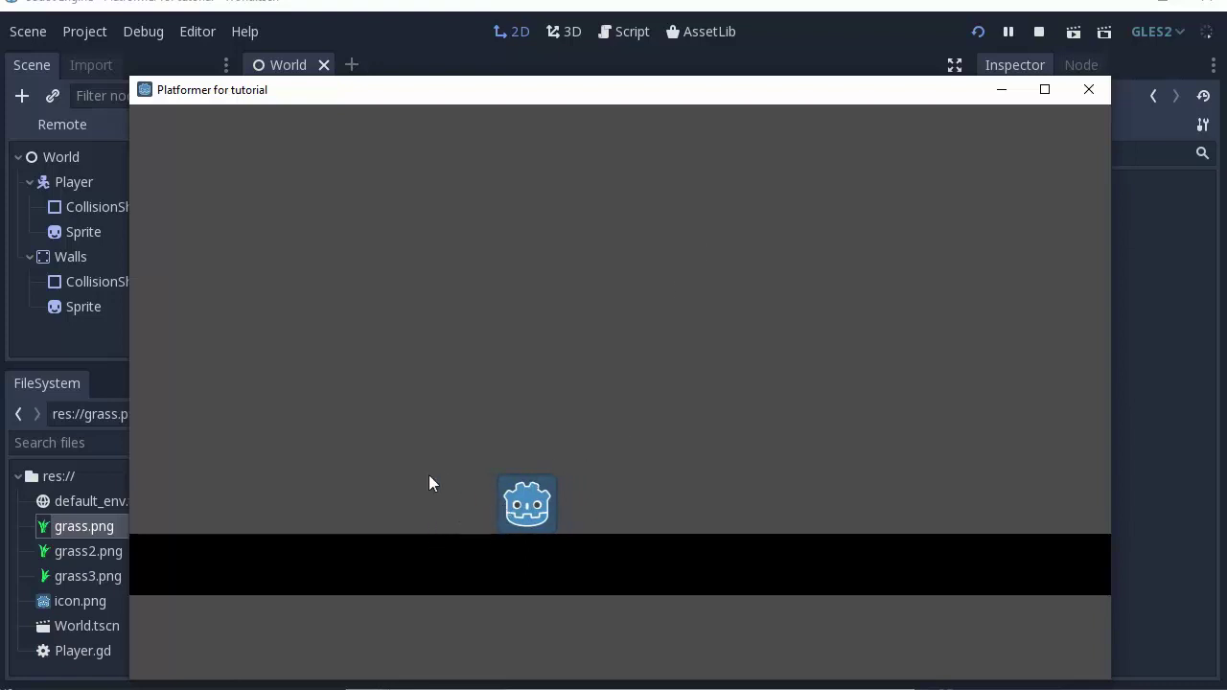
left_click(1088, 91)
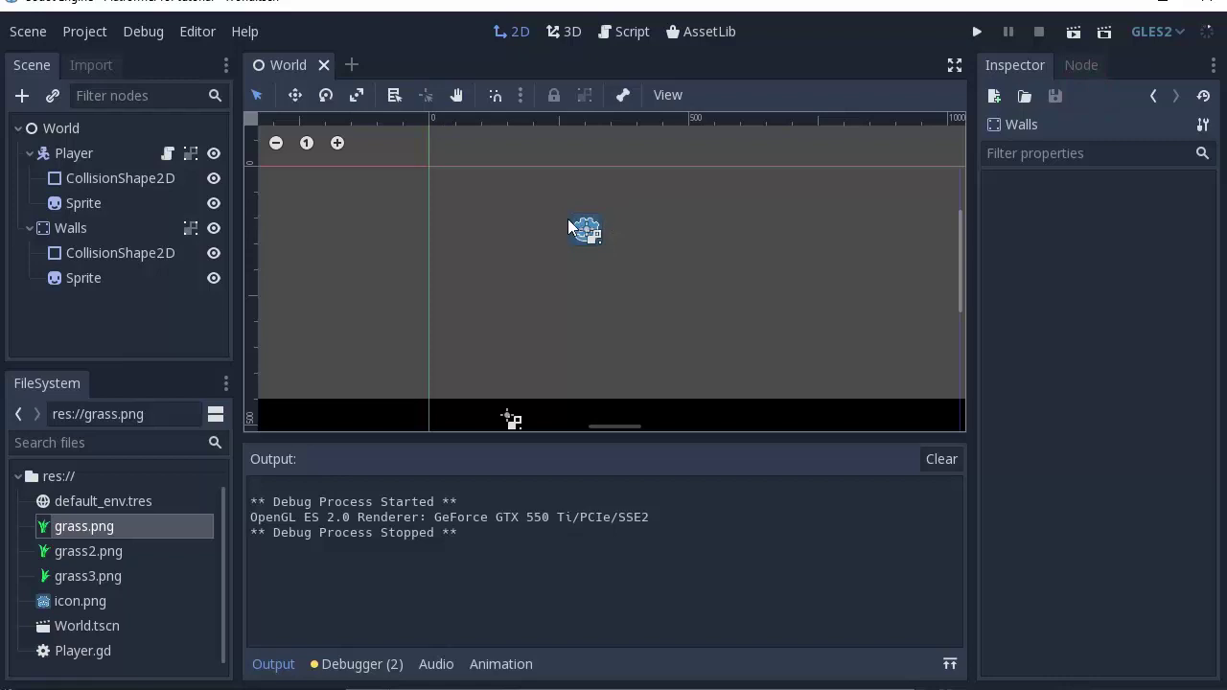
Step: Preview the grass.png, grass2.png and grass3.png textures in the FileSystem
left_click(87, 535)
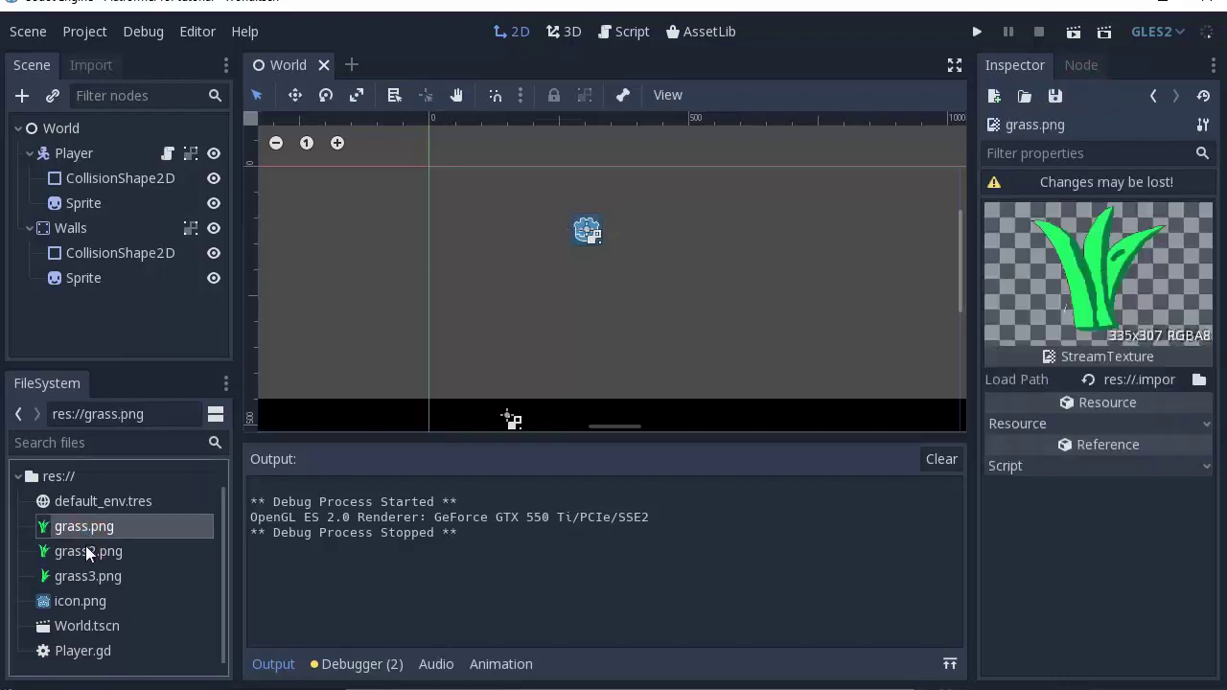
left_click(85, 548)
left_click(85, 574)
left_click(86, 528)
Step: Select the Player node and open its Player.gd movement script
left_click(64, 131)
left_click(91, 155)
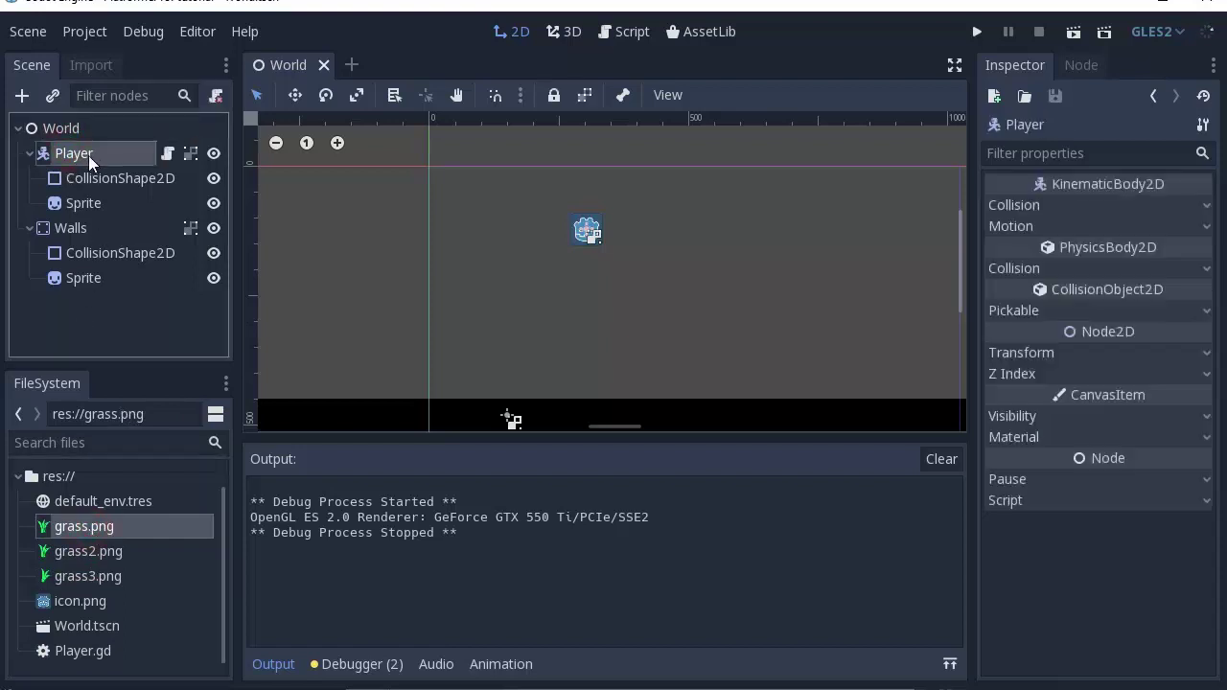
left_click(168, 153)
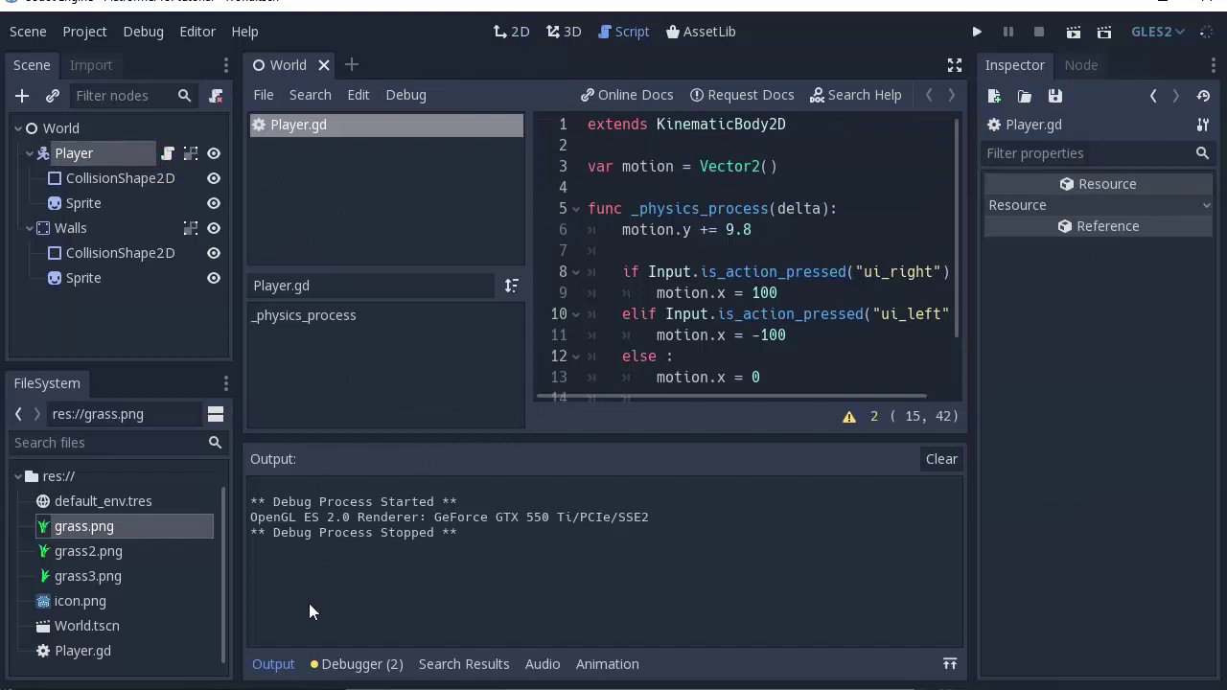
Step: Enlarge the code area and highlight the gravity line motion.y += 9.8
left_click(273, 663)
left_click_drag(529, 375, 395, 375)
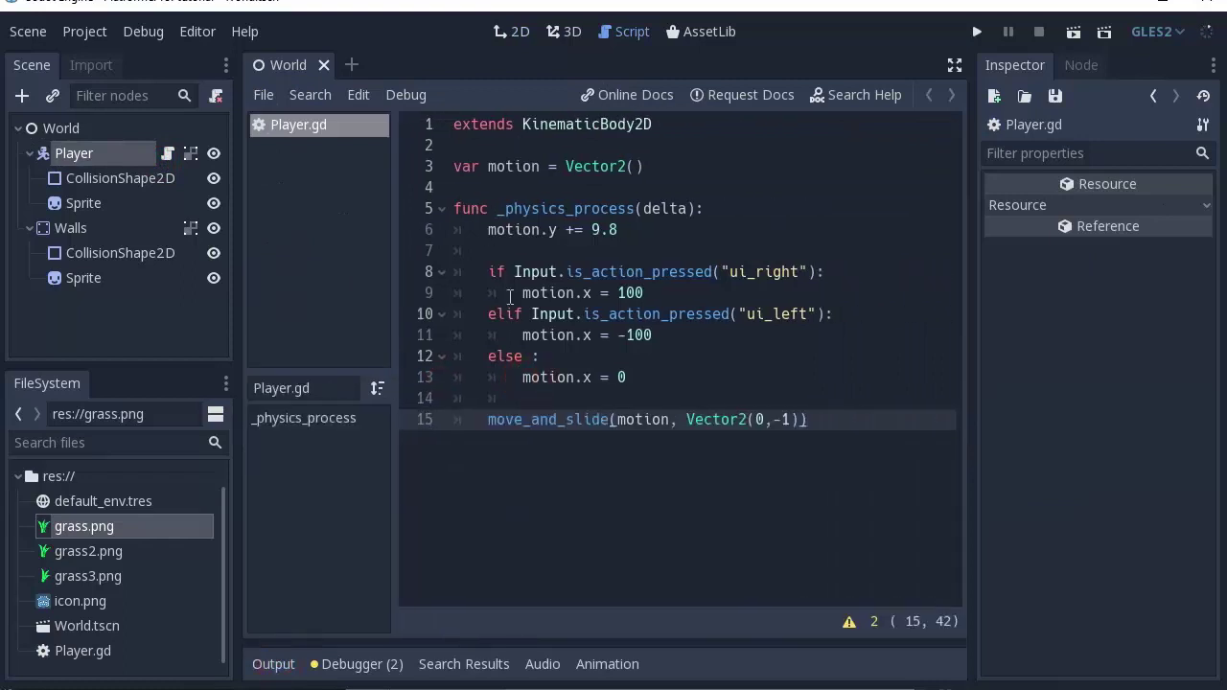
left_click(489, 273)
key("Up")
key("Up")
key("shift+End")
Step: Review the left/right input code and the move_and_slide line, then return to the 2D view
left_click_drag(487, 273, 805, 370)
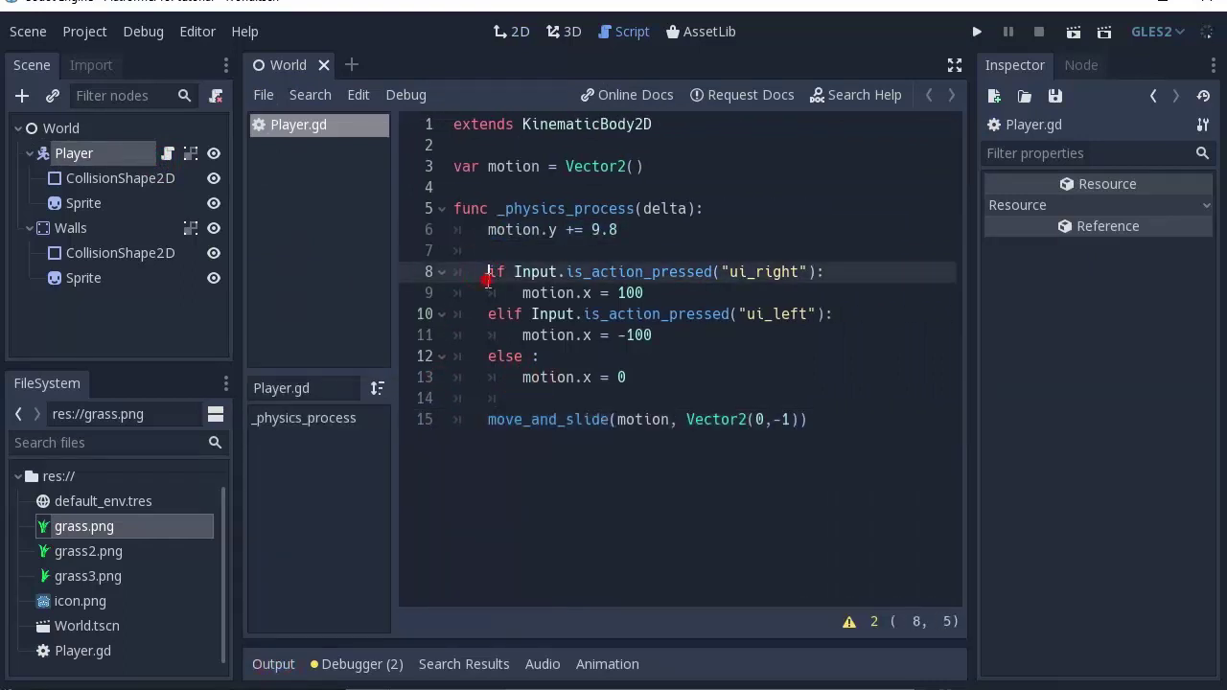
left_click(803, 371)
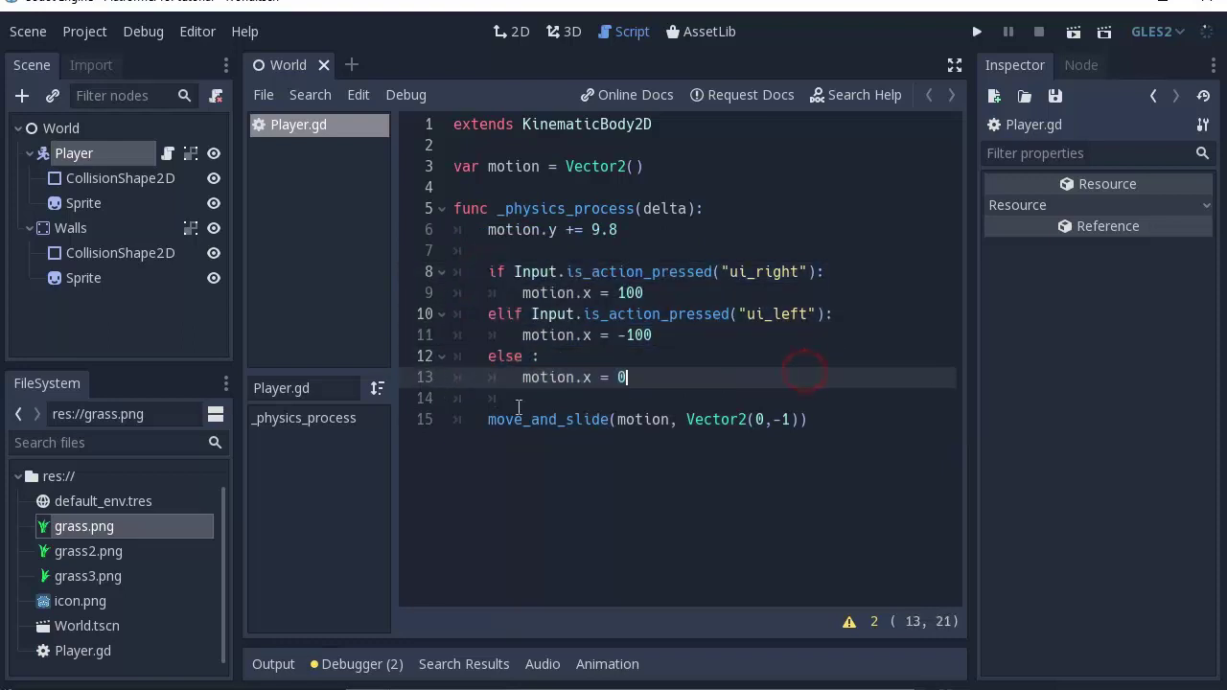
left_click_drag(487, 419, 824, 419)
left_click(824, 422)
Step: Add an Area2D node under the World root
left_click(78, 227)
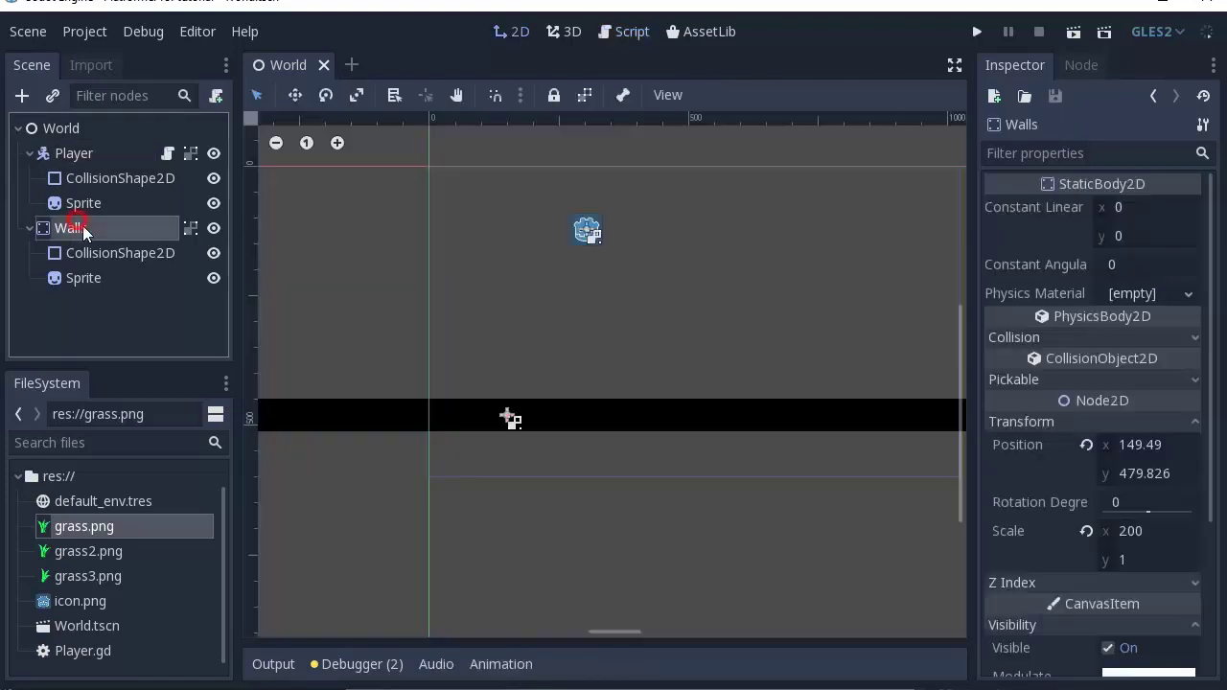
left_click(566, 349)
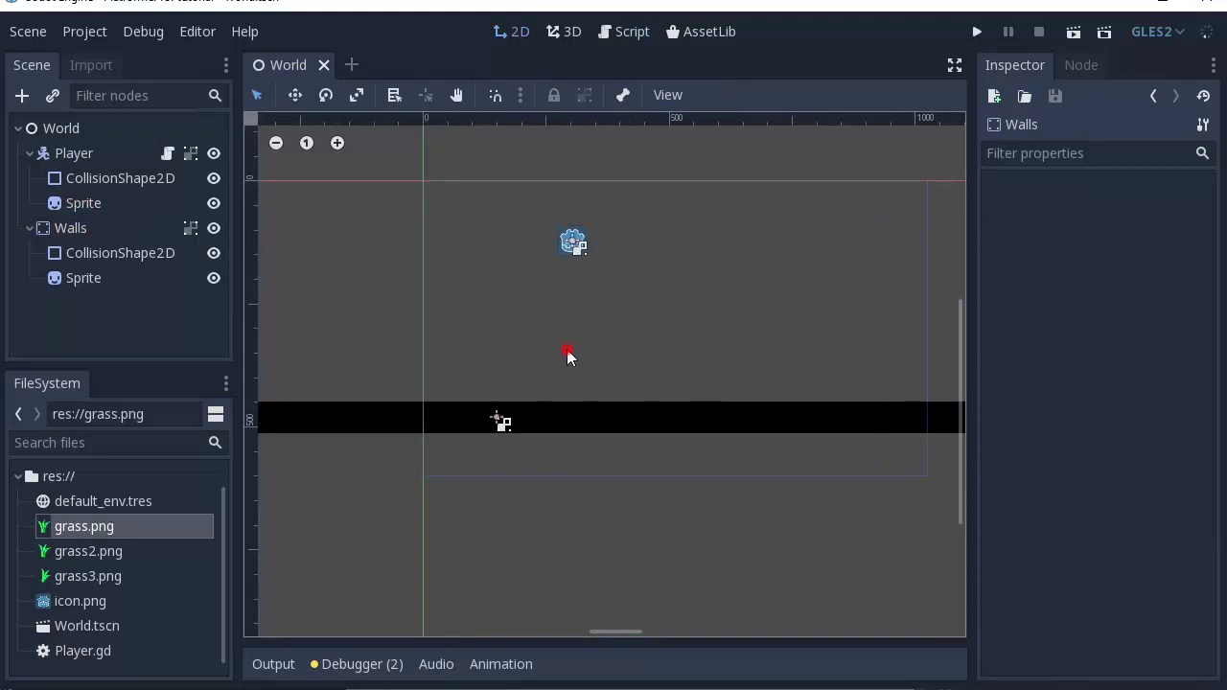
left_click(67, 128)
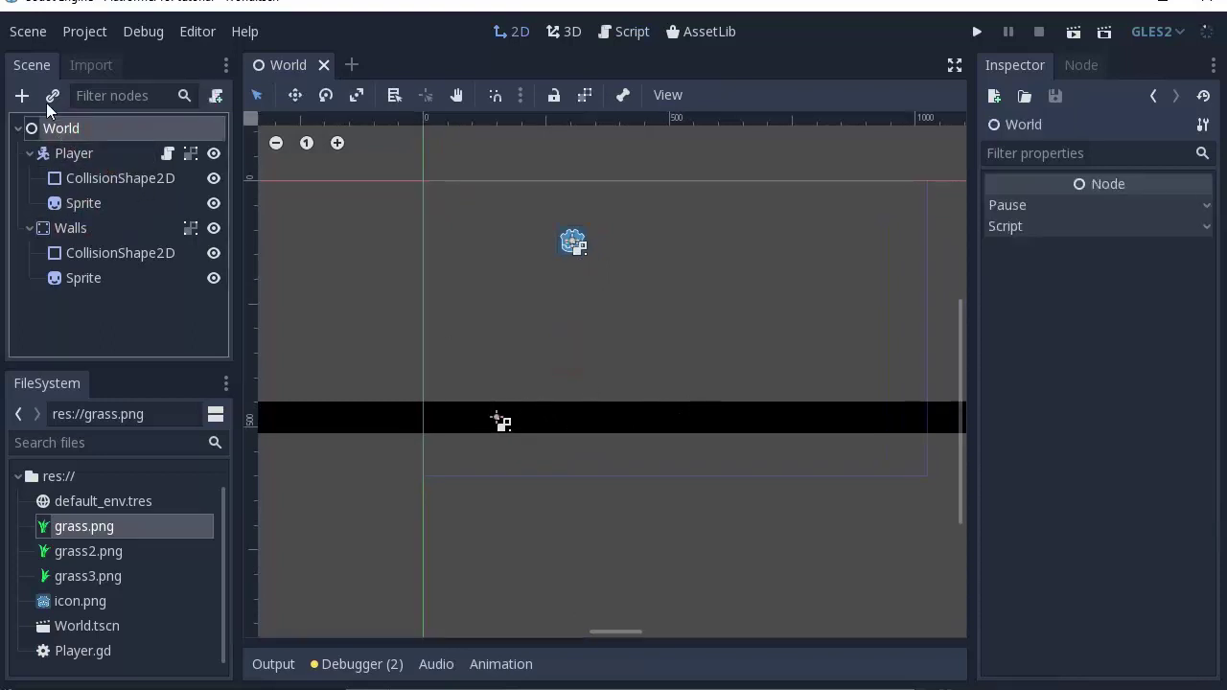
left_click(23, 97)
type("area")
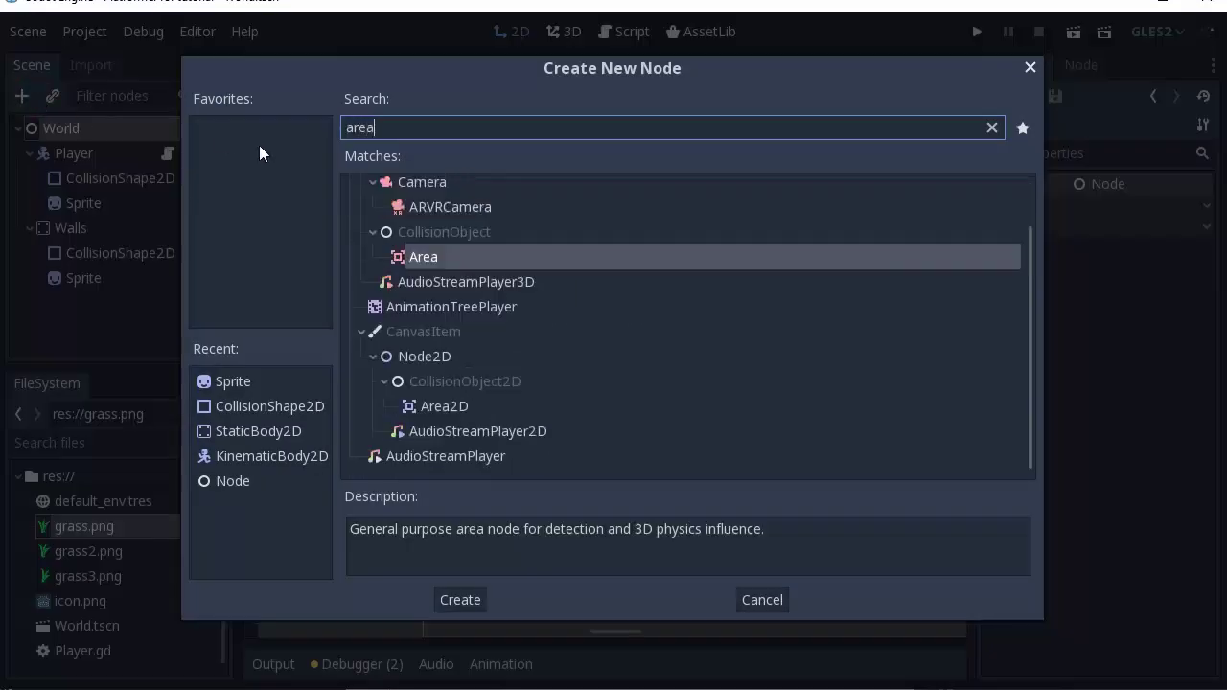
double_click(460, 407)
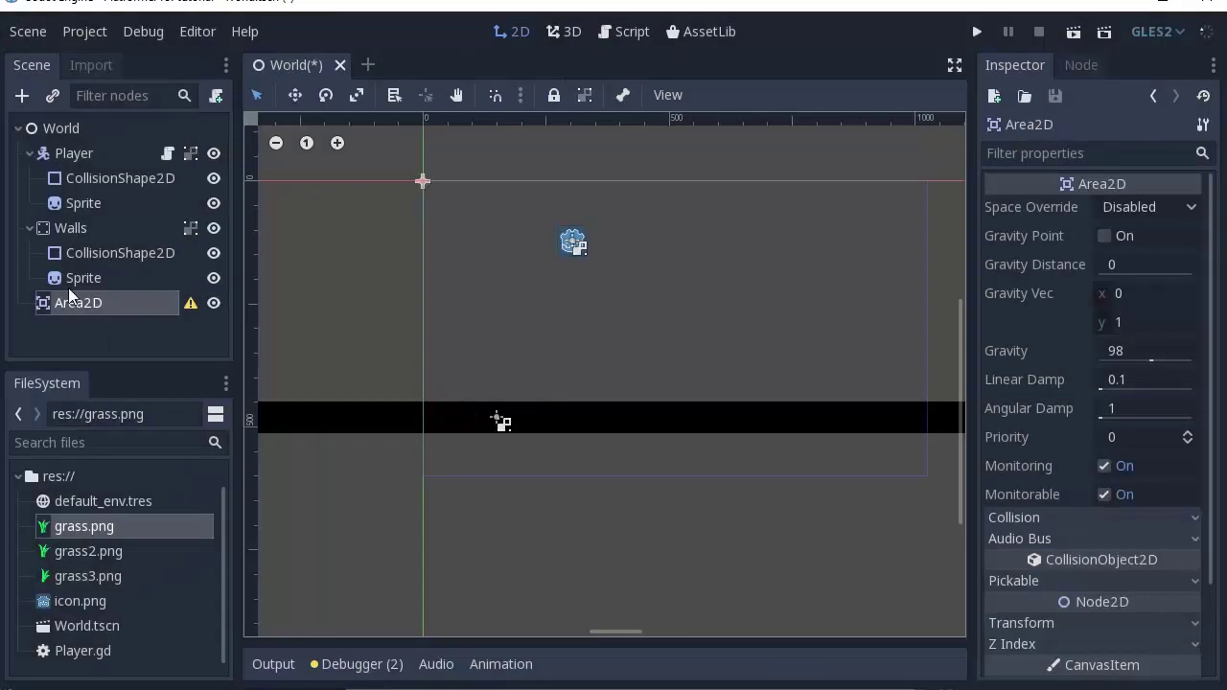
Step: Collapse the Walls and Player children and rename the new Area2D to 'Grass'
left_click(66, 130)
left_click(29, 229)
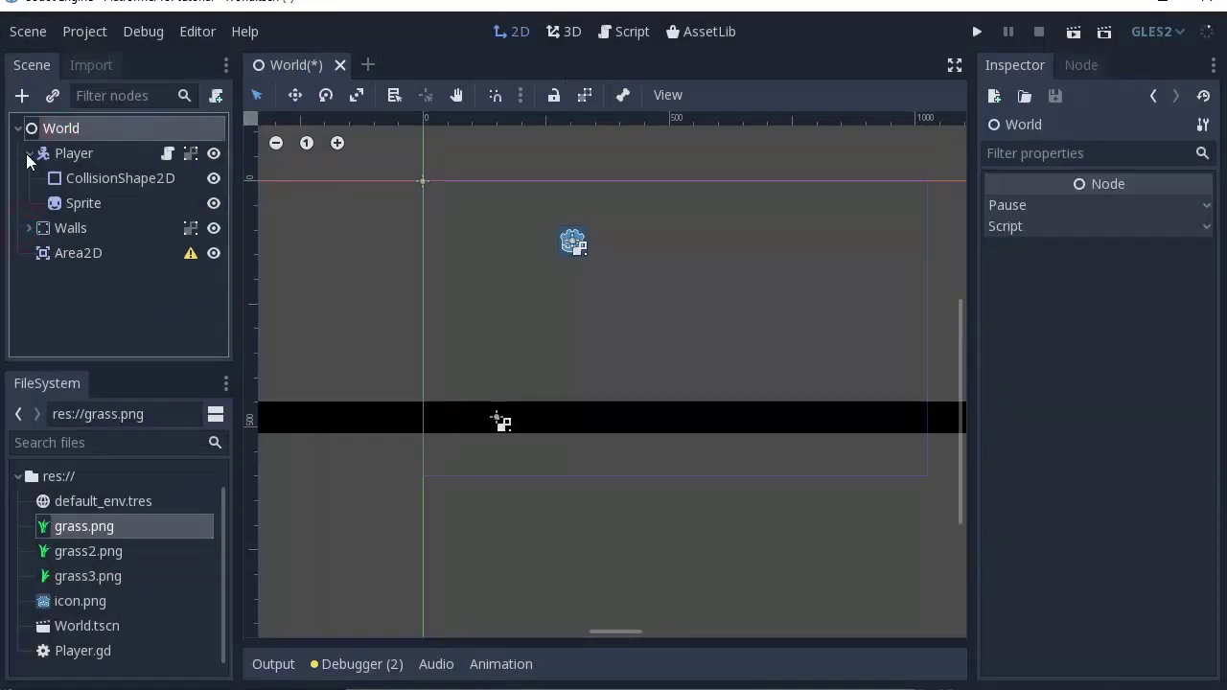
left_click(30, 153)
left_click(76, 202)
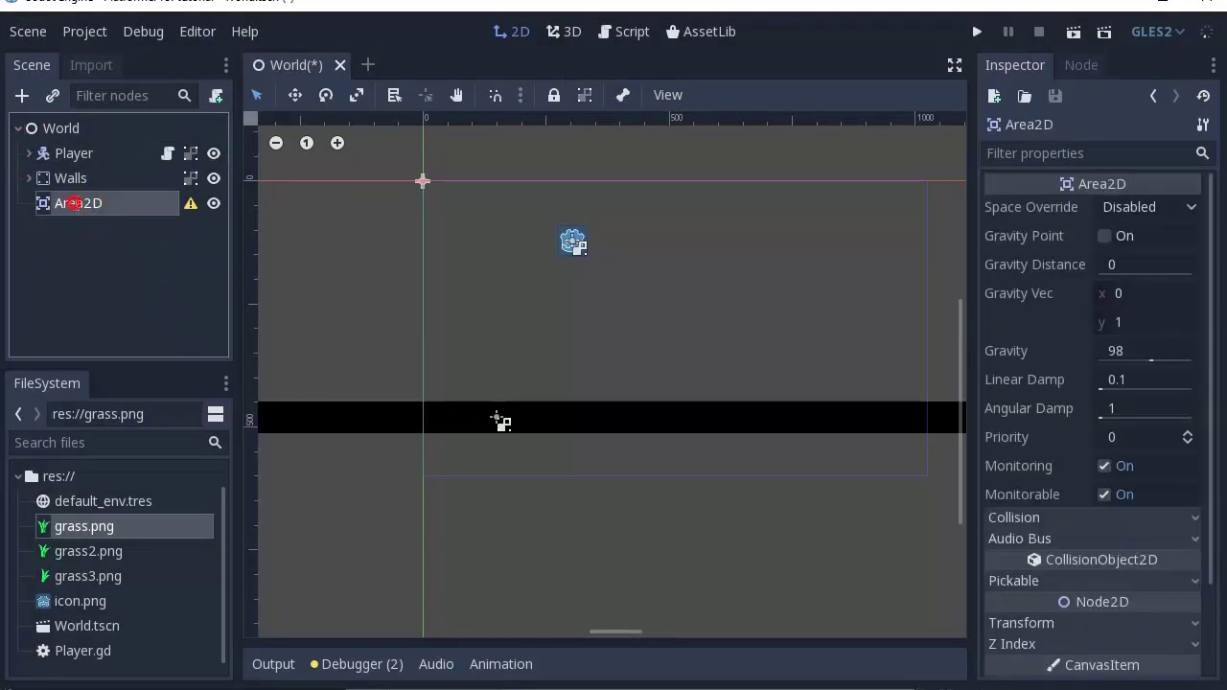
left_click(77, 202)
type("Grass")
key("Return")
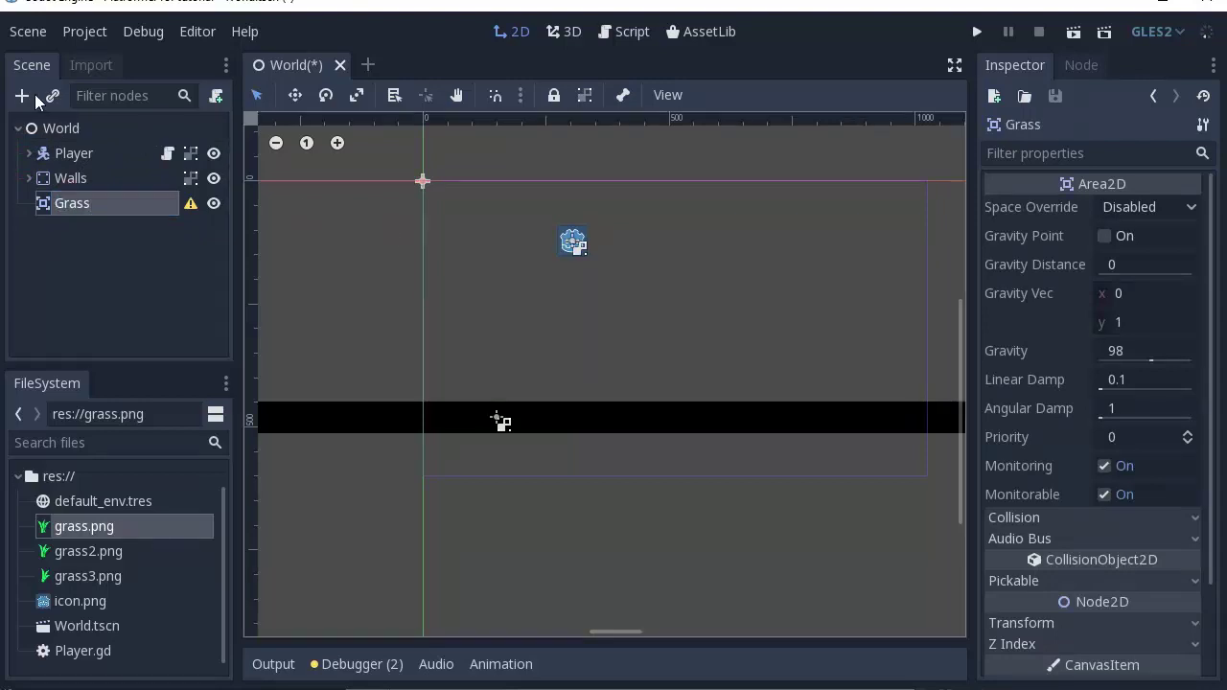
Step: Add a CollisionShape2D child to Grass
left_click(22, 96)
type("collision")
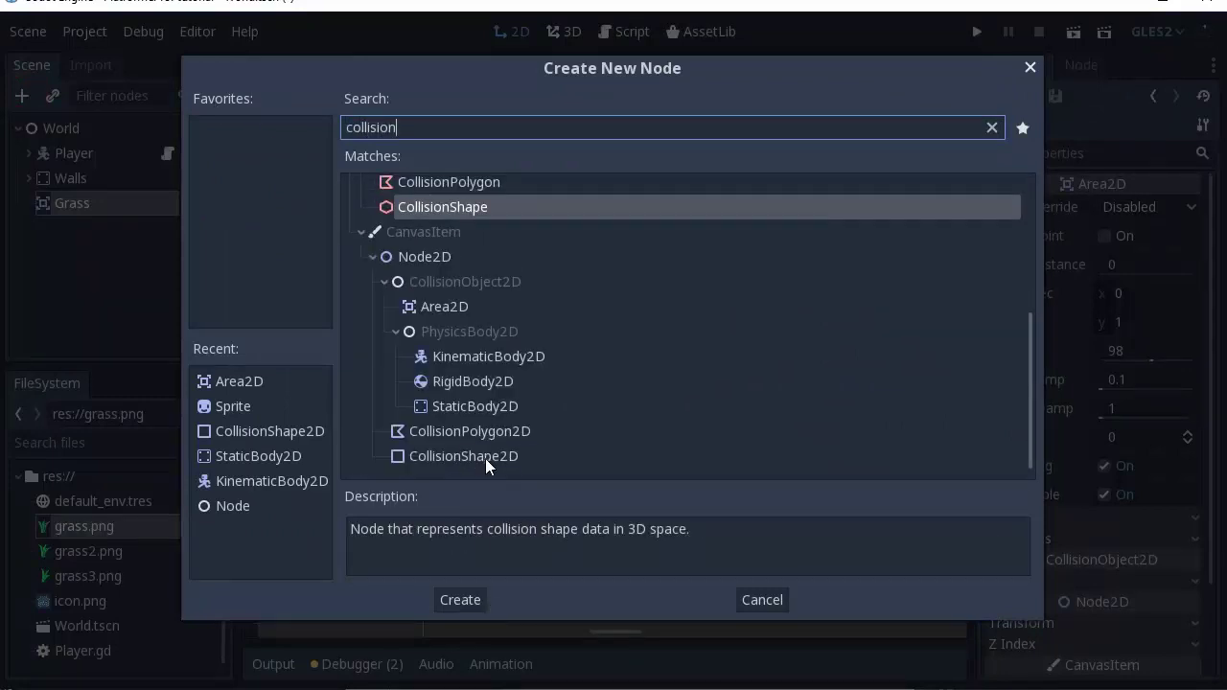
double_click(485, 458)
left_click(75, 203)
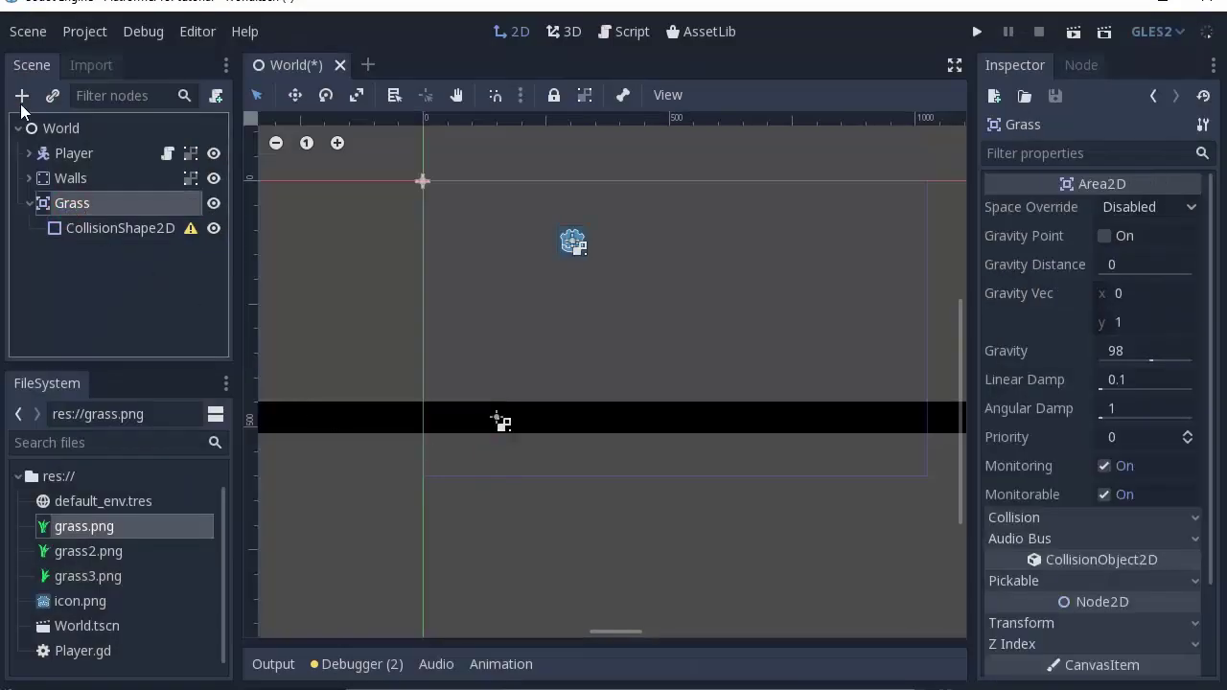
Step: Add an AnimatedSprite child to Grass
left_click(21, 103)
type("anima")
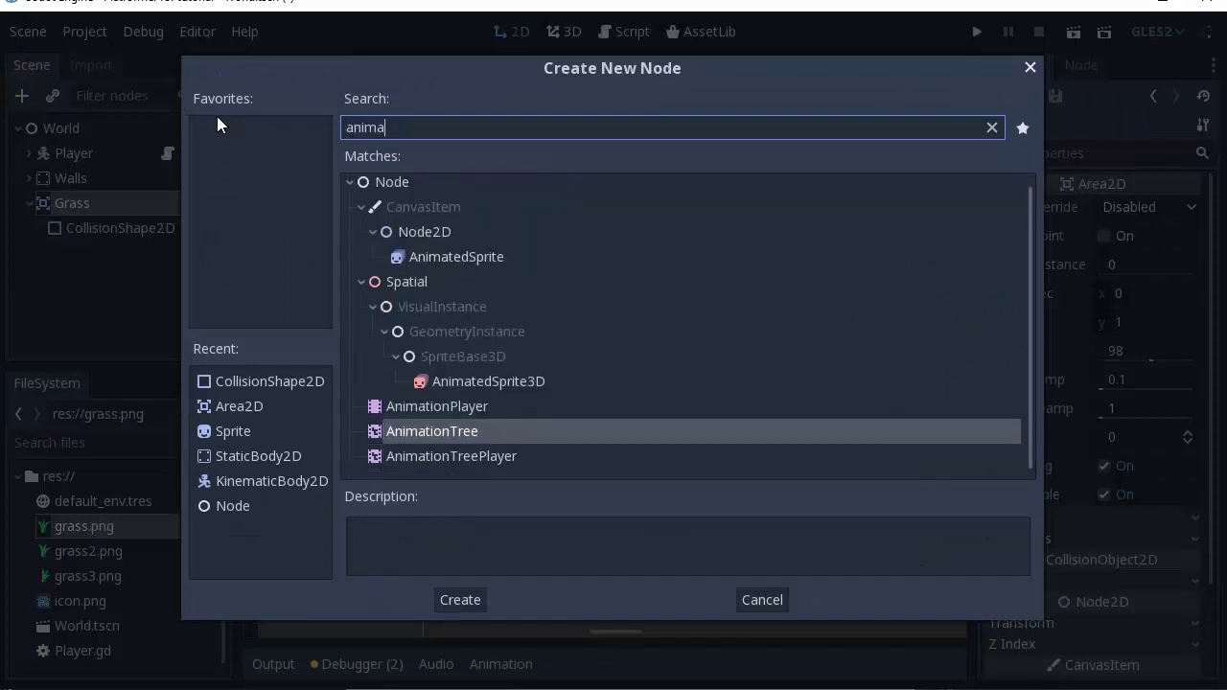
double_click(498, 257)
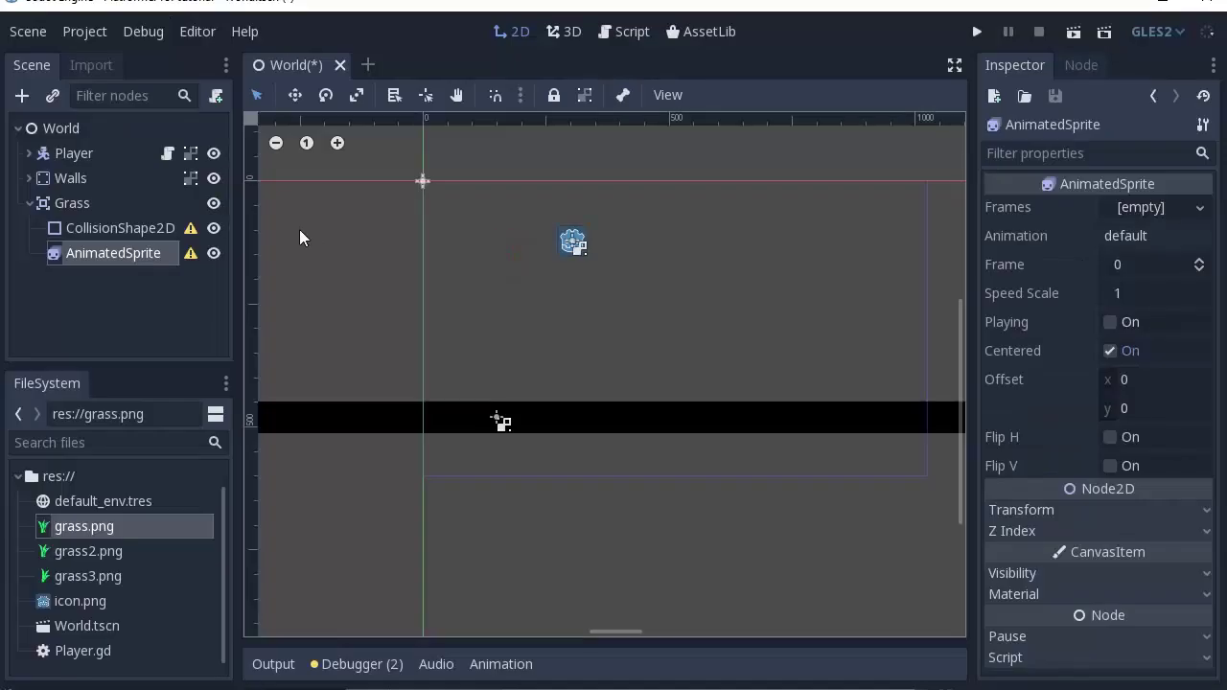
left_click(1140, 204)
Step: Give the AnimatedSprite new SpriteFrames and add six grass, grass2 and grass3 frames
left_click(1144, 239)
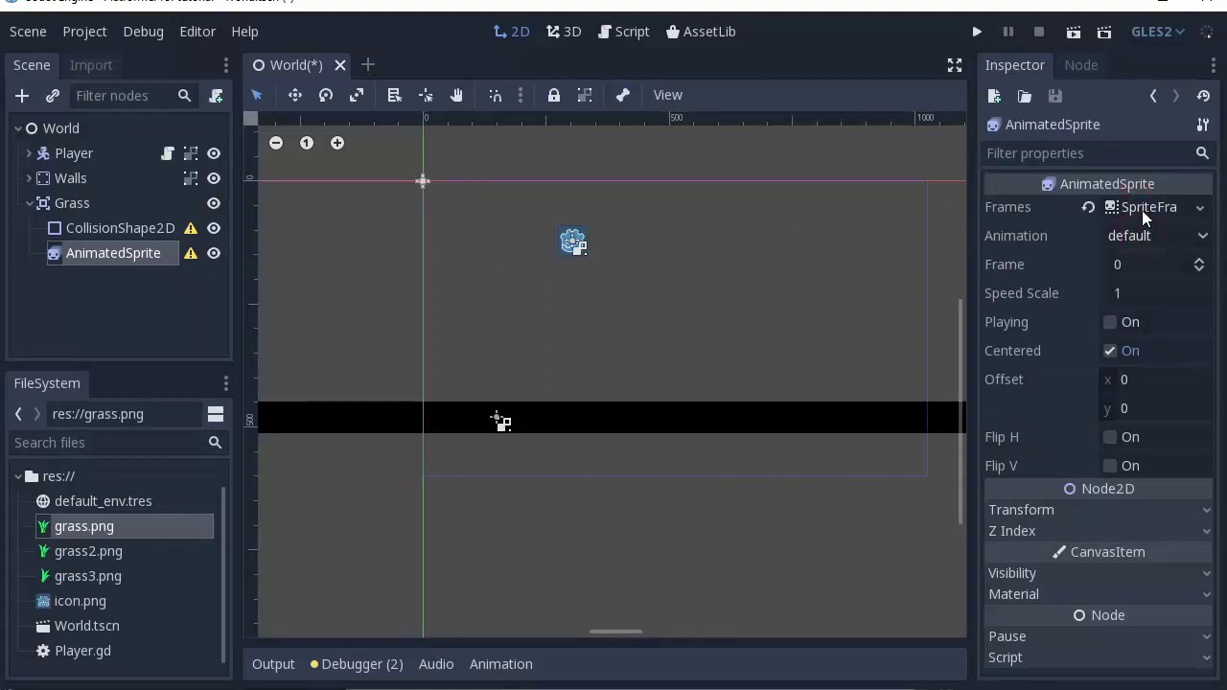
left_click(1141, 208)
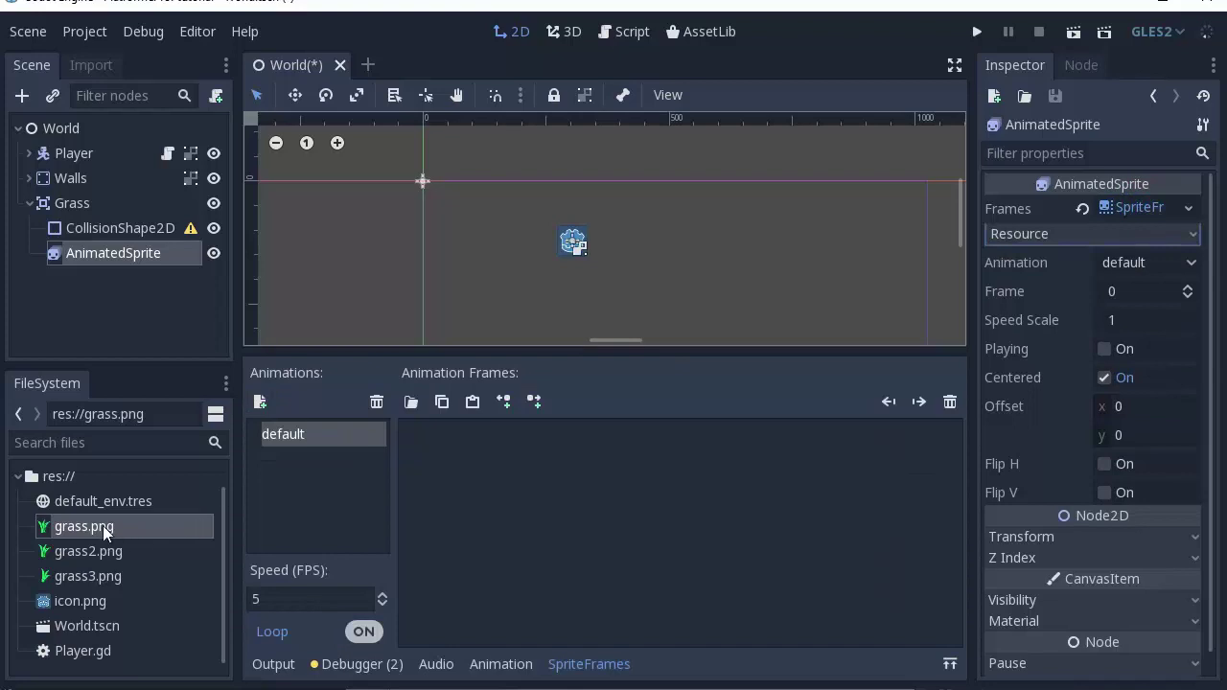
left_click_drag(101, 525, 482, 476)
left_click_drag(90, 554, 618, 479)
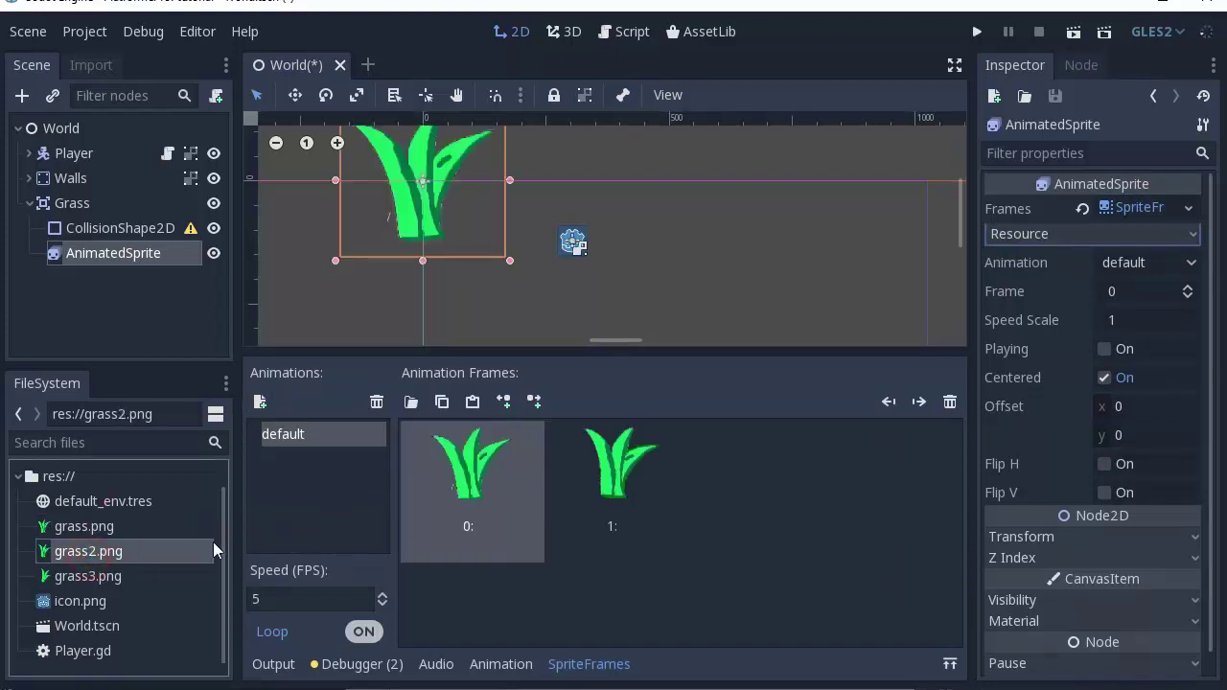
mouse_move(87, 576)
left_mouse_down()
mouse_move(762, 489)
mouse_move(778, 524)
left_mouse_up()
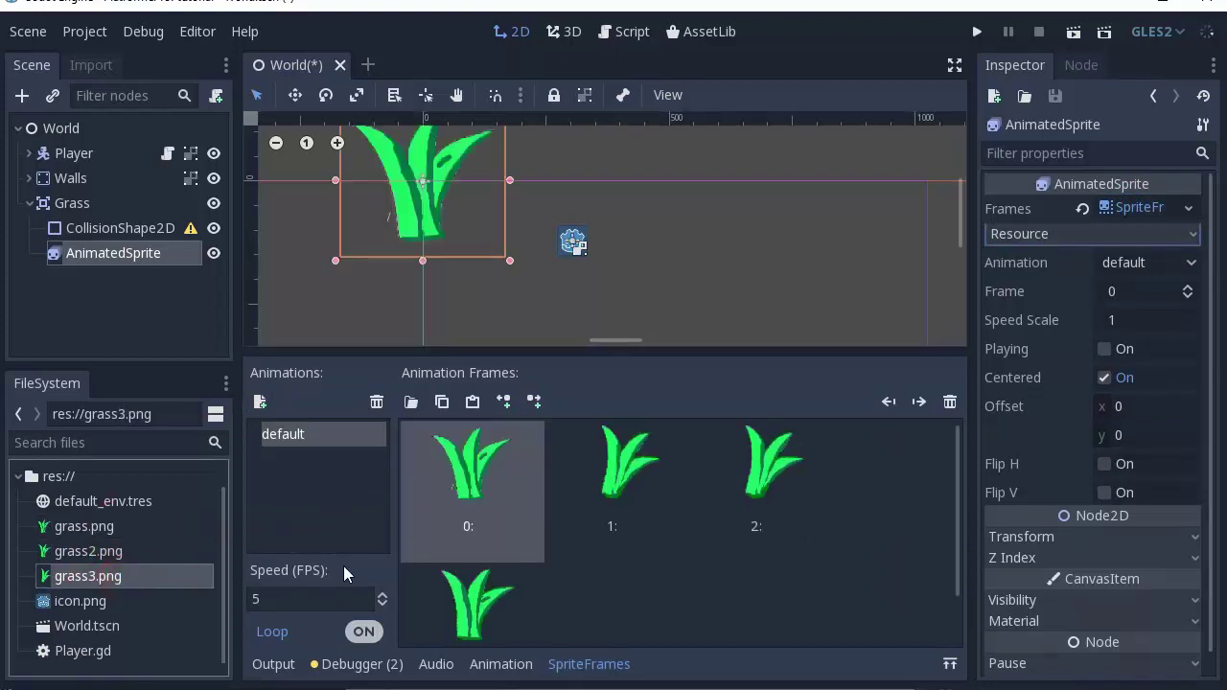
left_click_drag(115, 550, 643, 545)
left_click_drag(85, 526, 752, 599)
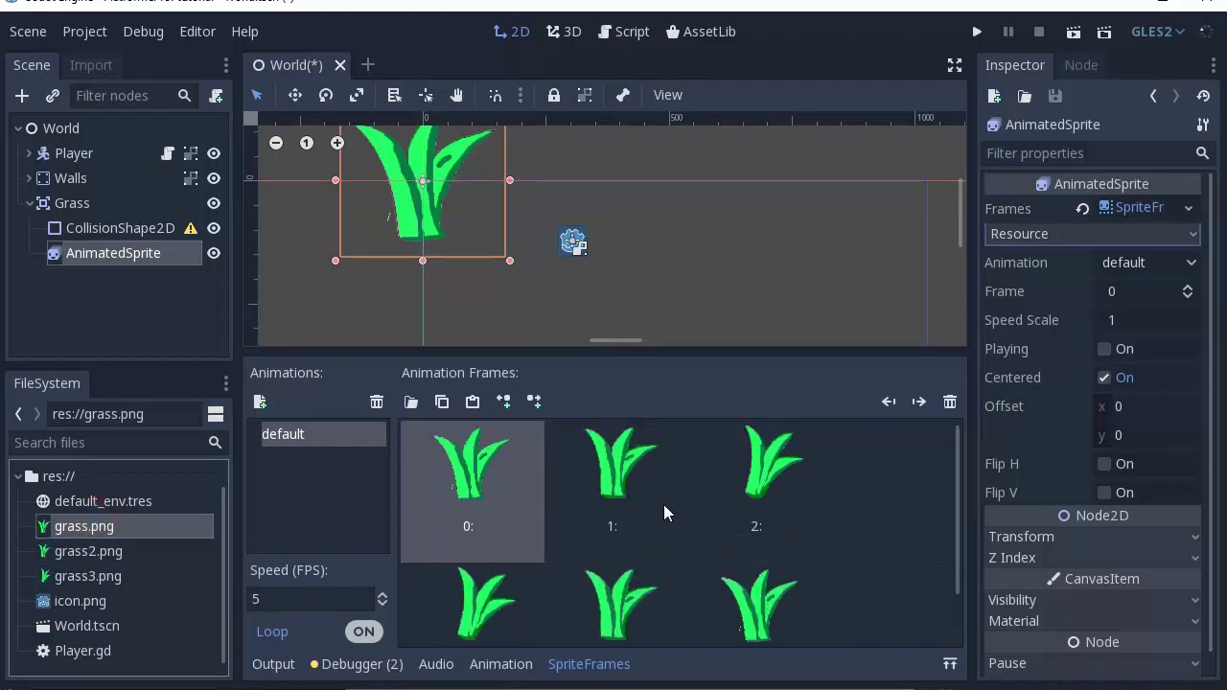
Step: Preview the grass animation and set its speed to 10 FPS
left_click(365, 632)
left_click(363, 632)
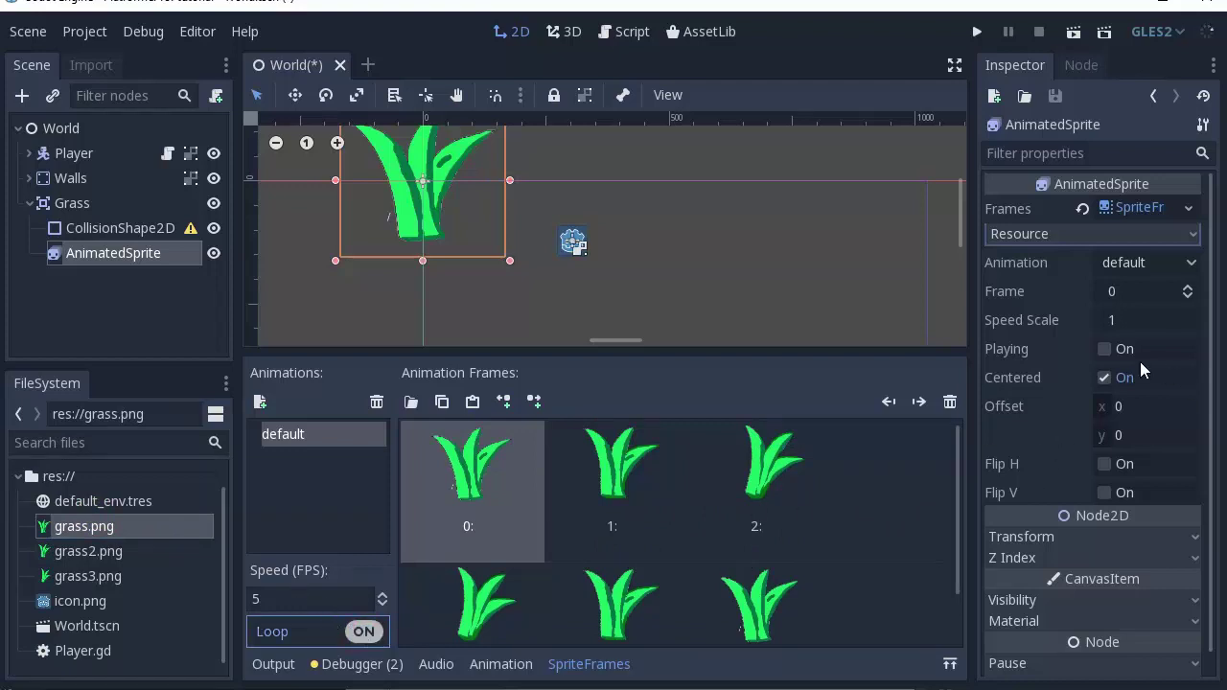
left_click(1111, 350)
middle_click_drag(547, 221, 576, 244)
double_click(256, 598)
type("10")
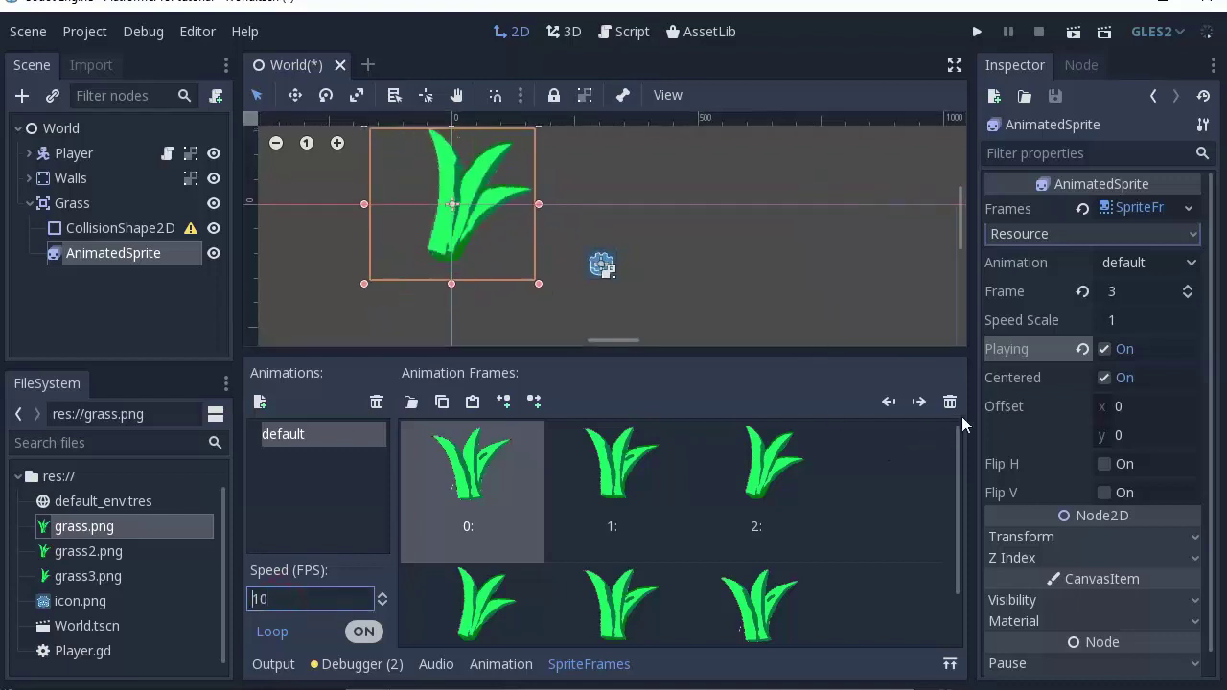
left_click(1104, 349)
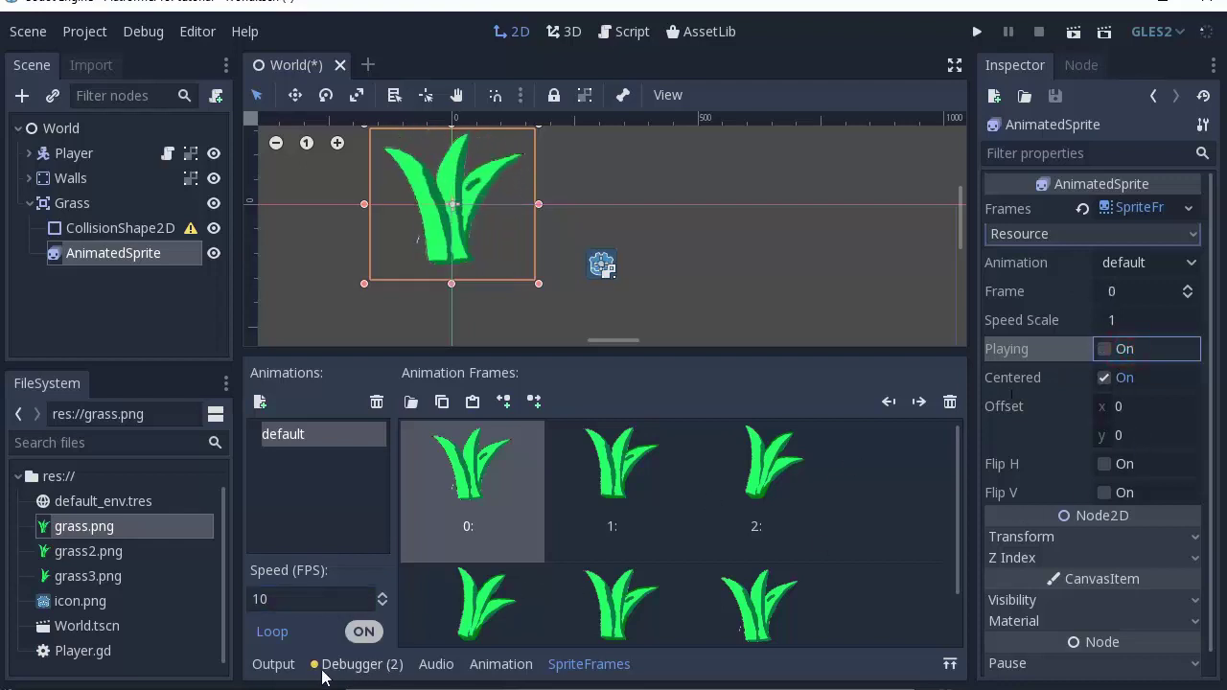
Step: Turn looping off so the grass sway plays only once
left_click(364, 631)
scroll(639, 271, "down", 2)
scroll(507, 241, "up", 1)
scroll(524, 252, "down", 1)
scroll(517, 244, "up", 2)
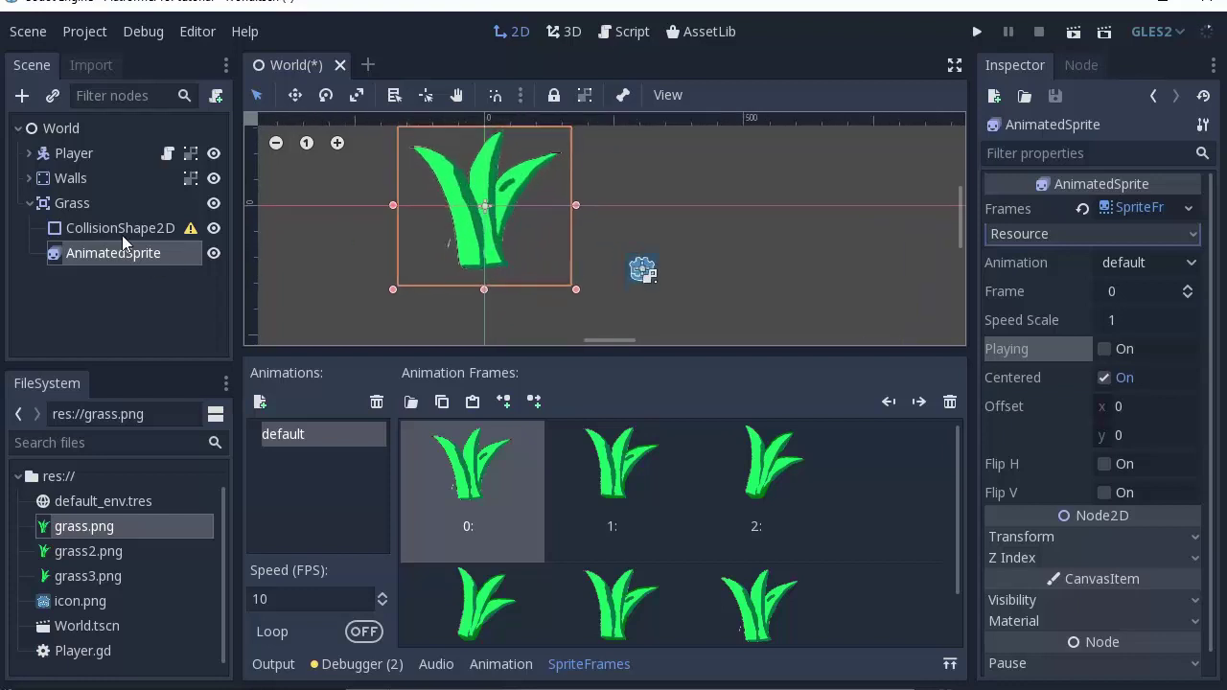
left_click(124, 230)
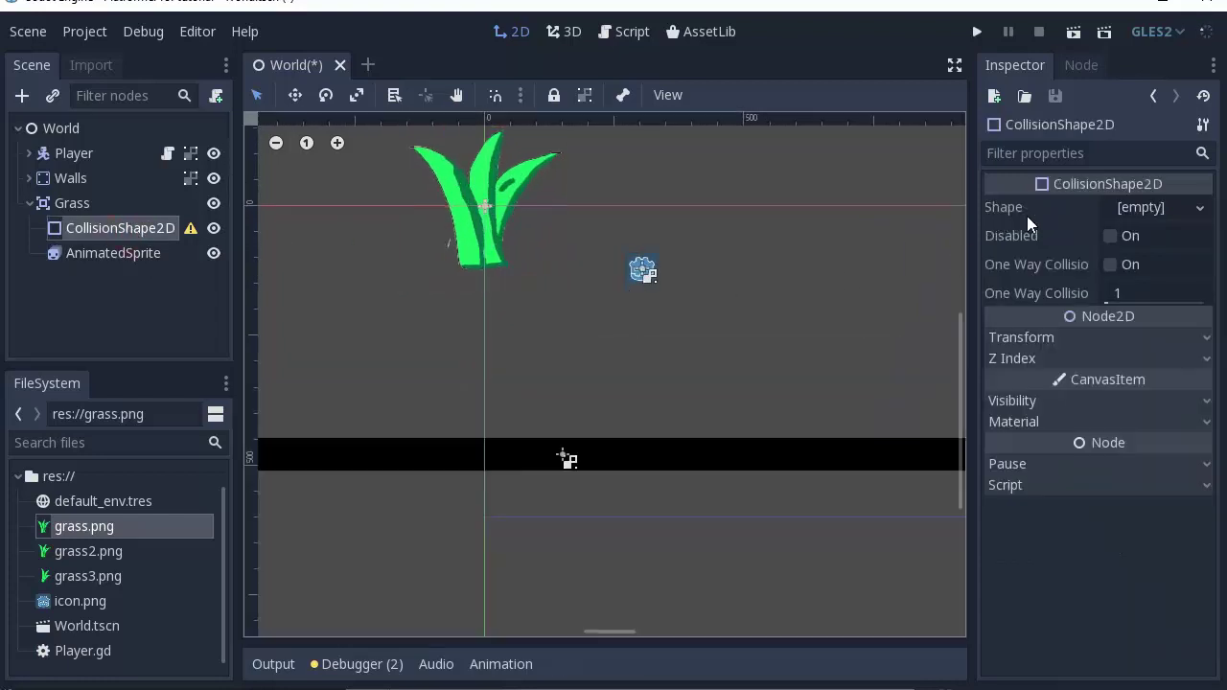
Step: Give the CollisionShape2D a new RectangleShape2D and stretch it over the whole grass sprite
left_click(1139, 207)
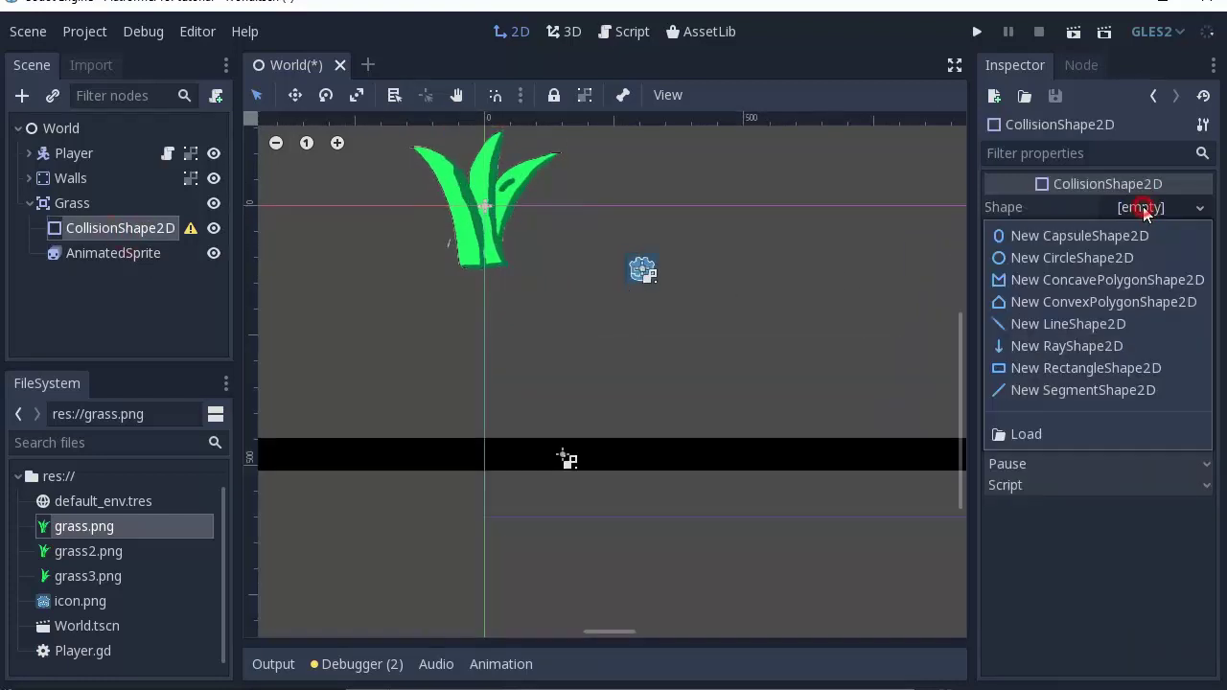
left_click(1085, 368)
mouse_move(487, 205)
left_mouse_down()
mouse_move(555, 206)
mouse_move(485, 137)
left_mouse_up()
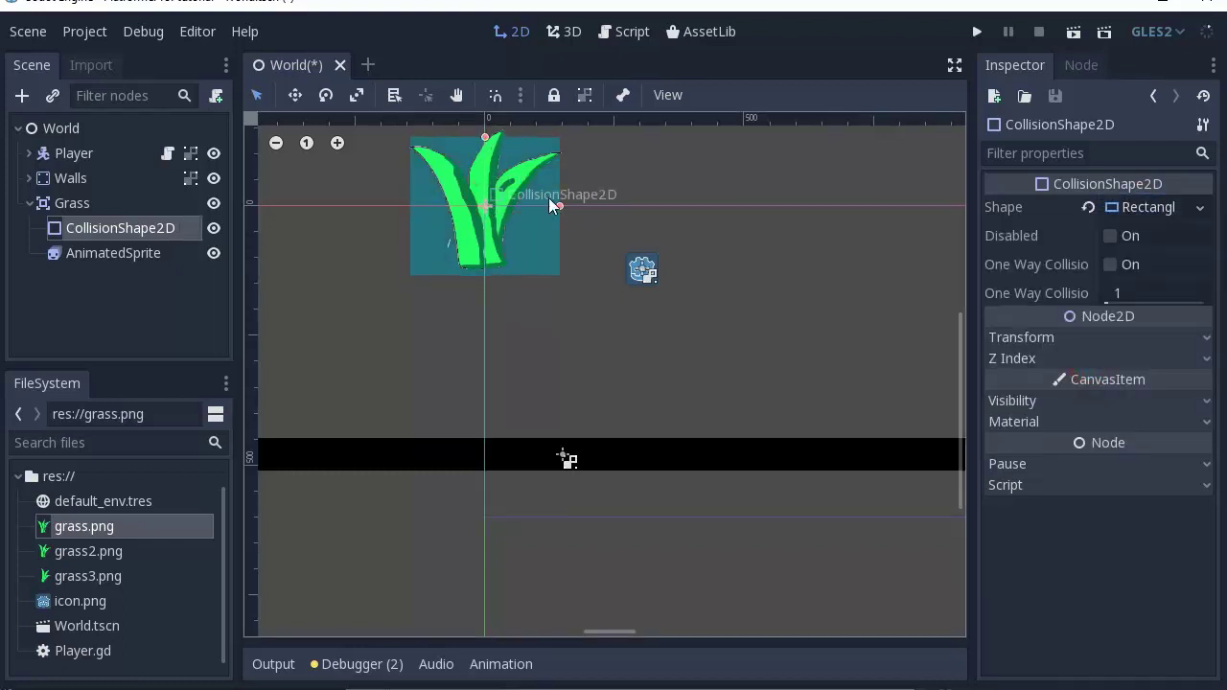
left_click_drag(558, 206, 564, 206)
left_click_drag(485, 140, 484, 138)
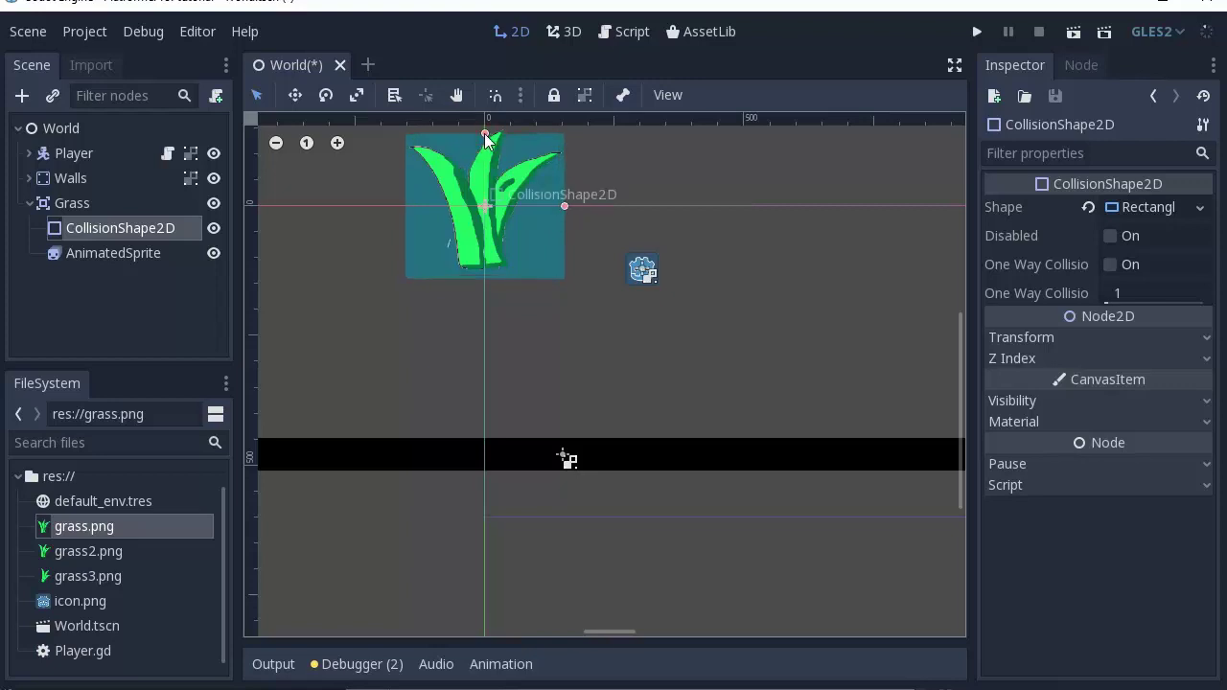
left_click(92, 204)
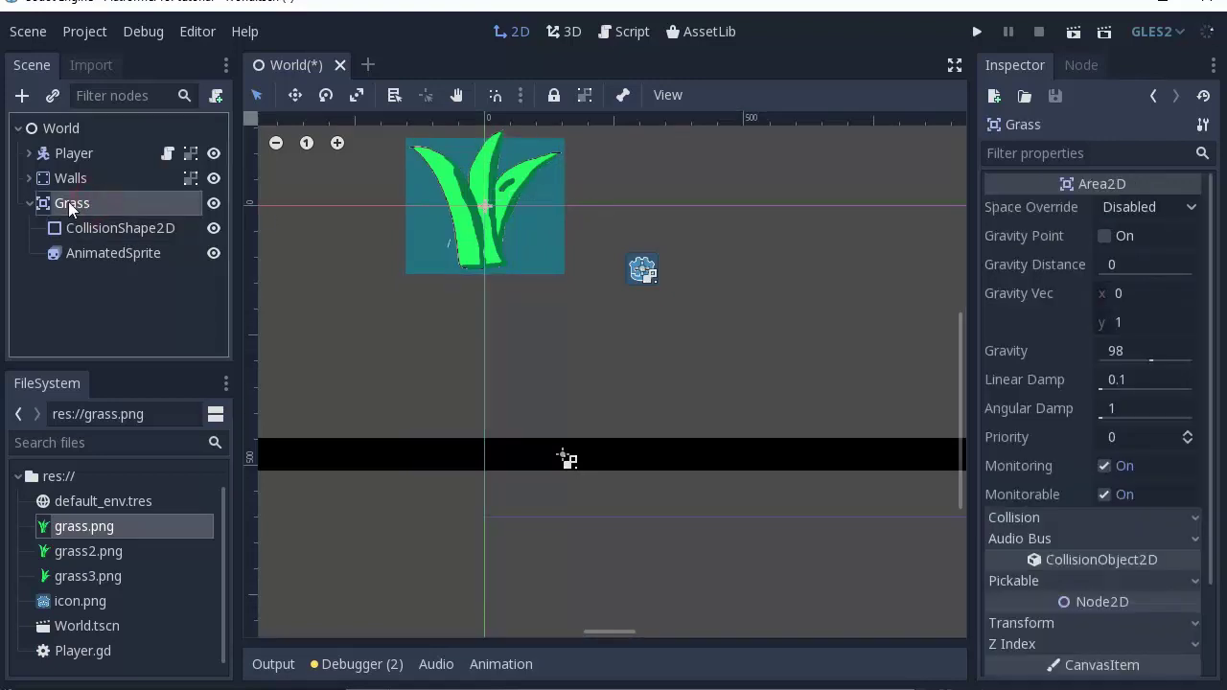
Step: Move Grass toward the floor and set its Transform Scale to 0.2 x 0.2
left_click_drag(513, 226, 731, 382)
scroll(1112, 527, "down", 2)
left_click(1103, 564)
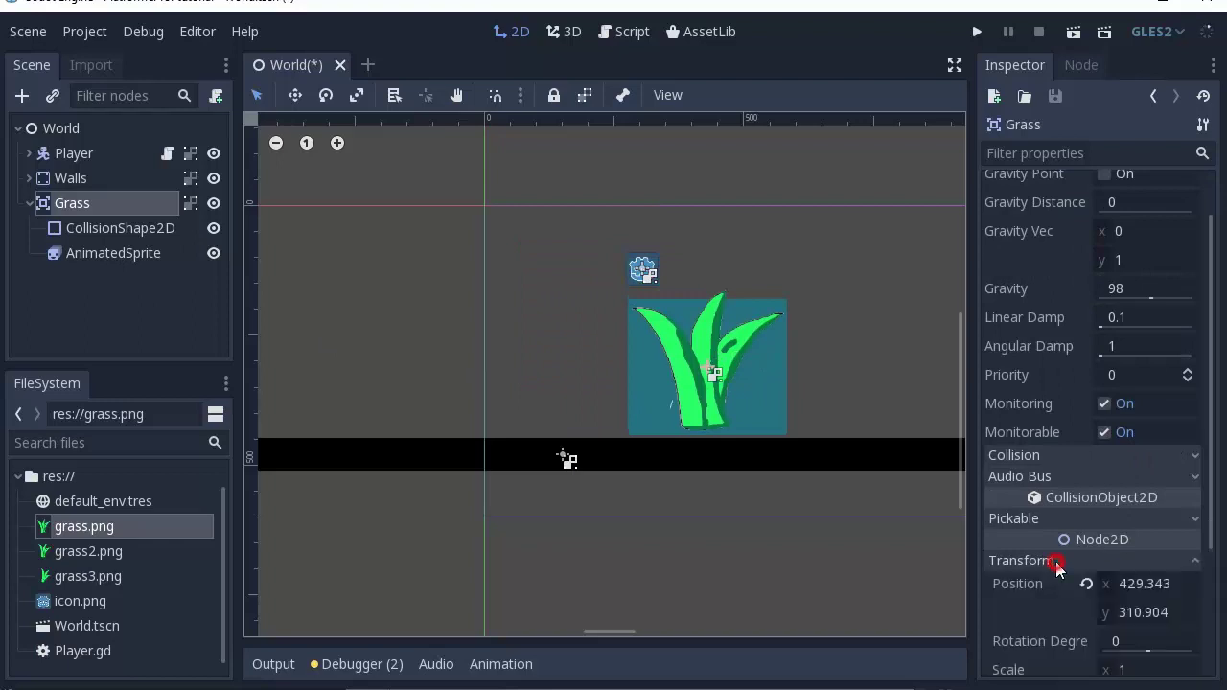
scroll(1077, 564, "down", 2)
scroll(1102, 561, "down", 2)
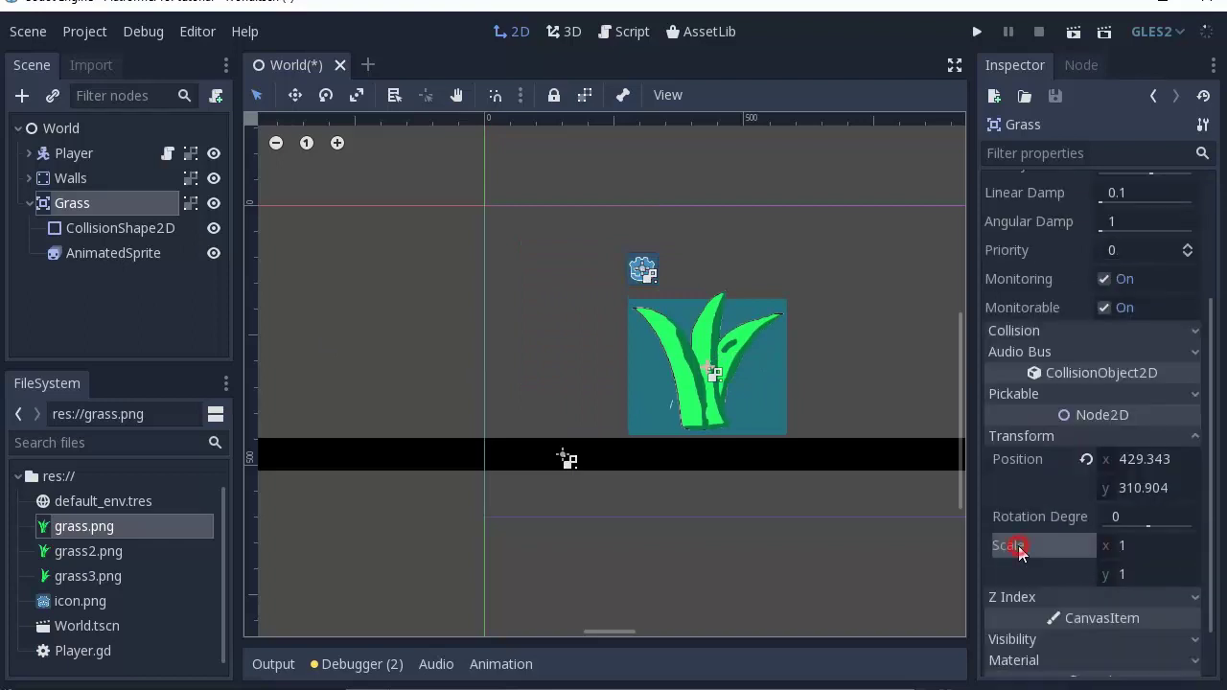
left_click(1136, 539)
type(".2")
key("Return")
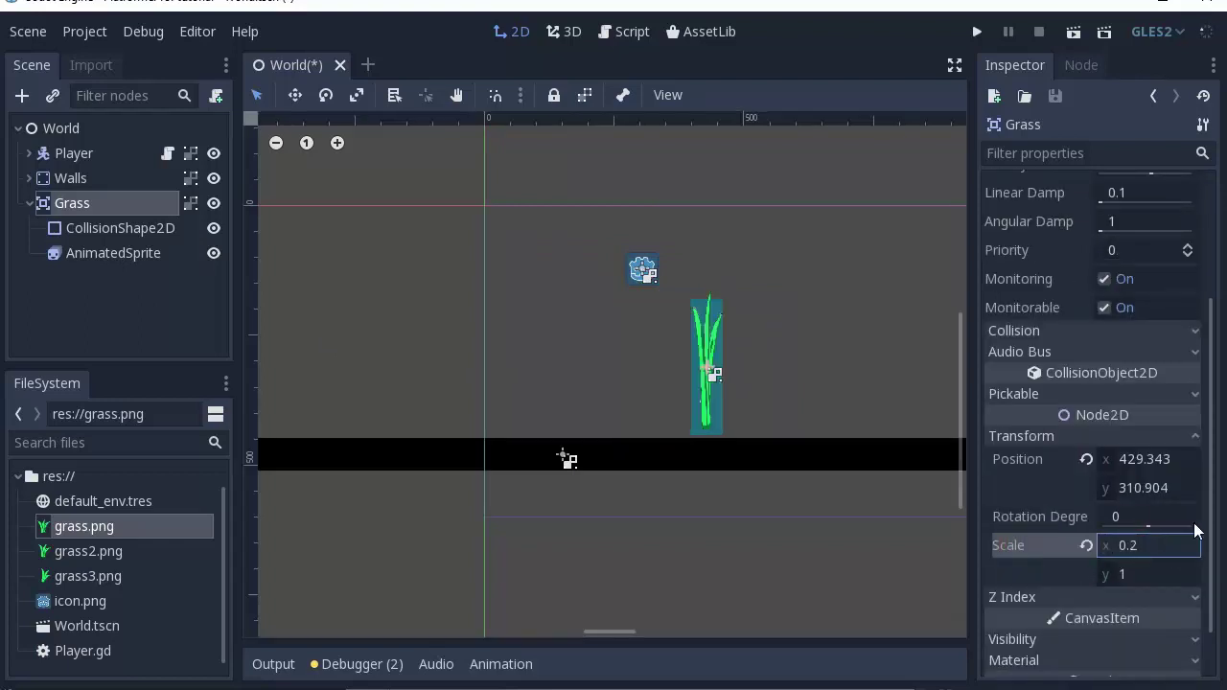
left_click(1169, 573)
type(".2")
key("Return")
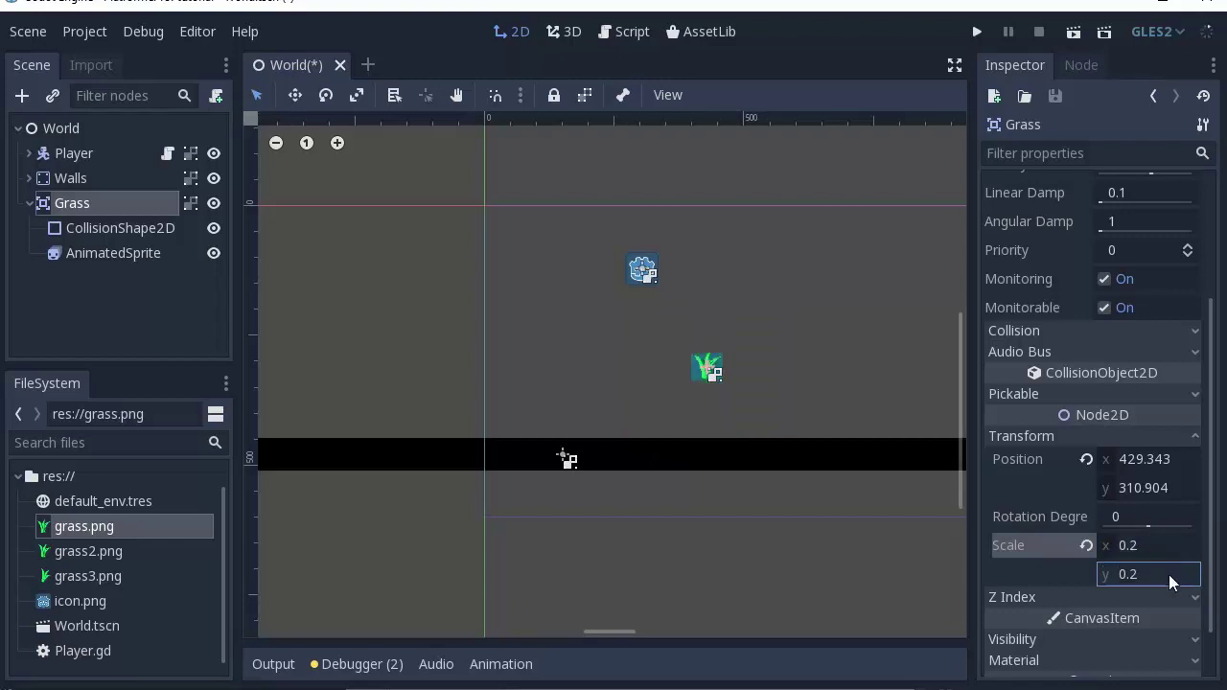
Step: Position the shrunken grass on the black floor
left_click_drag(712, 372, 736, 427)
left_click(771, 388)
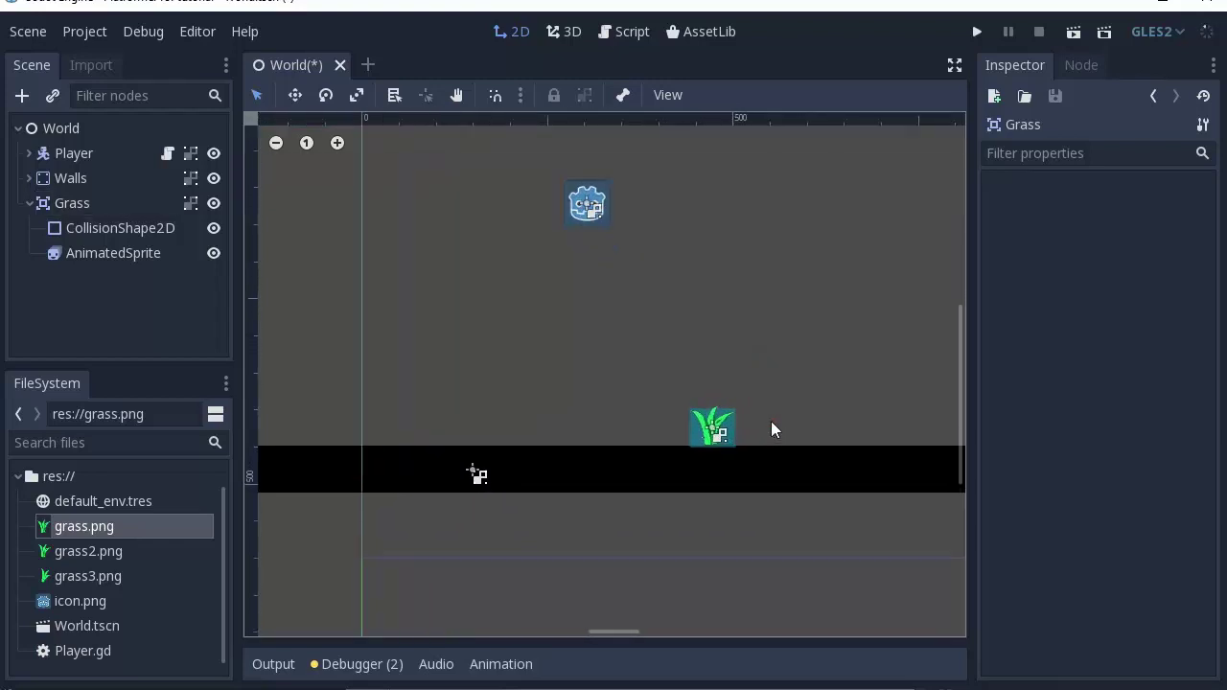
scroll(771, 421, "up", 4)
left_click(692, 457)
left_click_drag(693, 458, 672, 460)
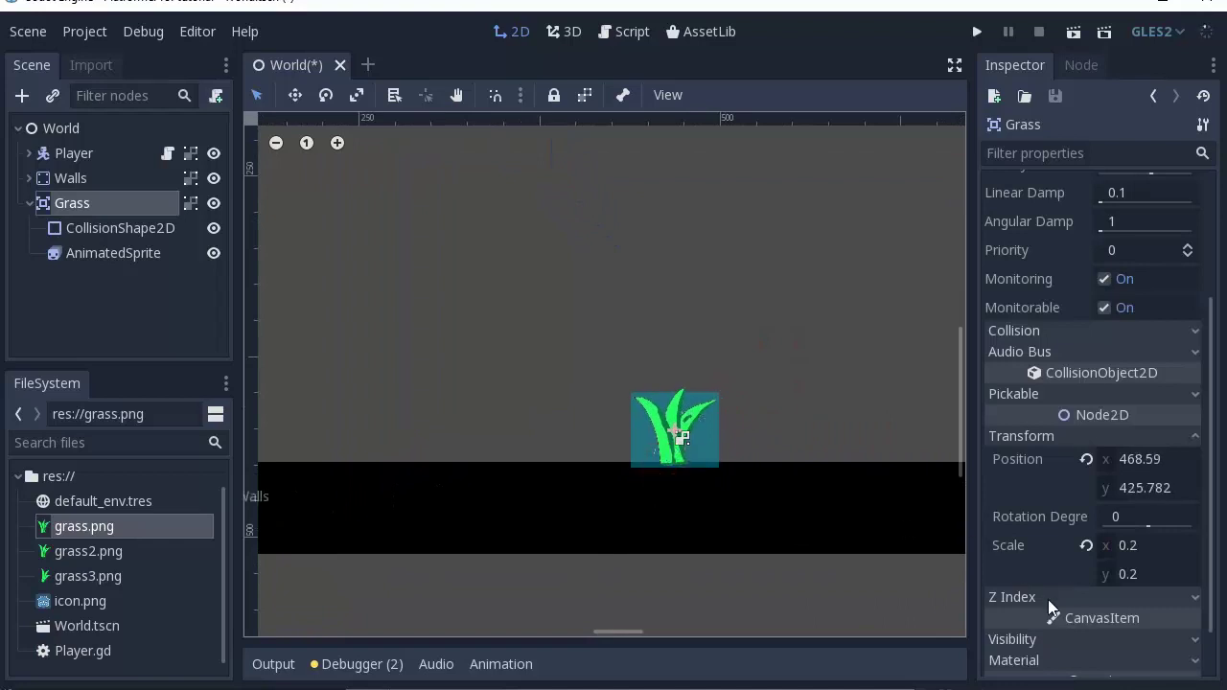
Step: Set Grass's Z Index to -1 so it draws behind the floor, settling it in place
left_click(1049, 600)
left_click(1188, 624)
mouse_move(684, 440)
left_mouse_down()
mouse_move(691, 465)
mouse_move(696, 387)
left_mouse_up()
left_click(705, 343)
scroll(728, 356, "down", 3)
scroll(726, 354, "down", 3)
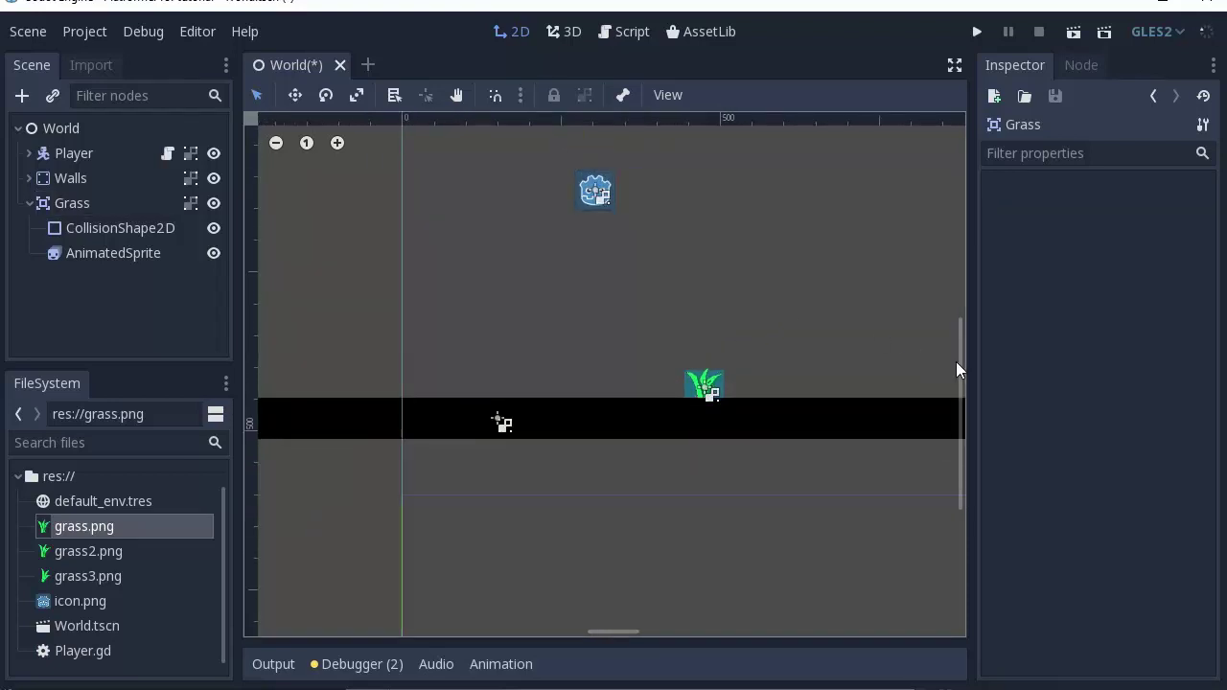
left_click_drag(966, 347, 928, 325)
Step: Run the game with F5, walk the player back and forth across the grass, then close it
key("F5")
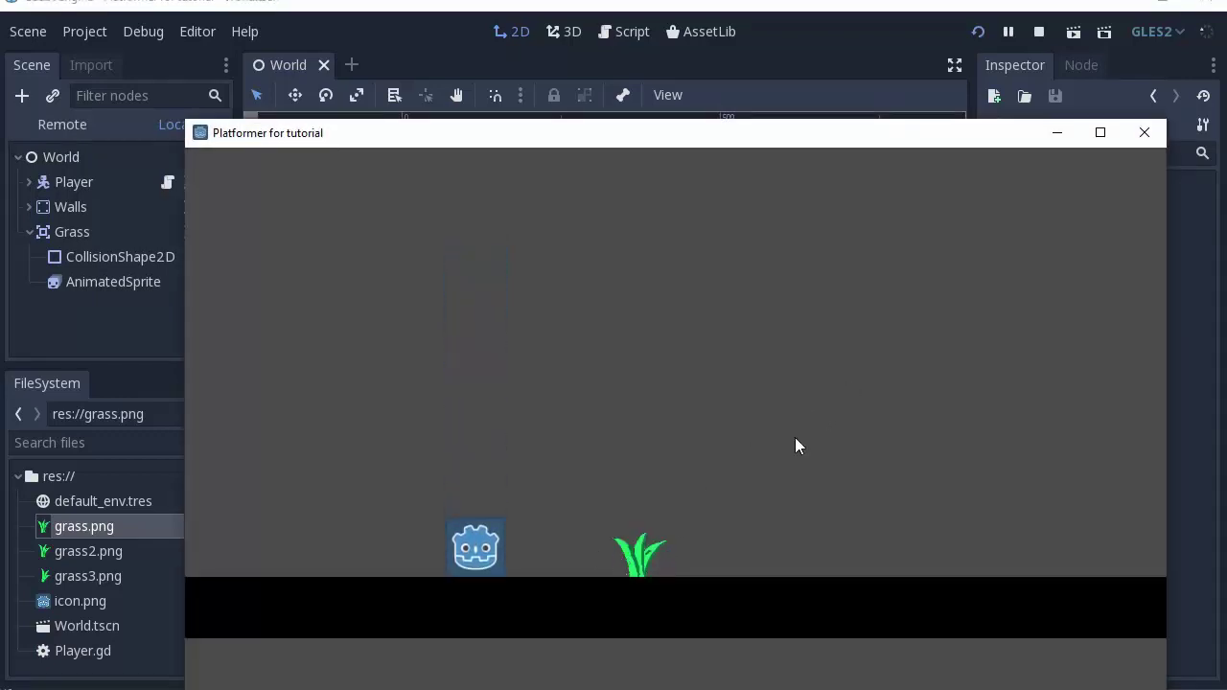
key("Right")
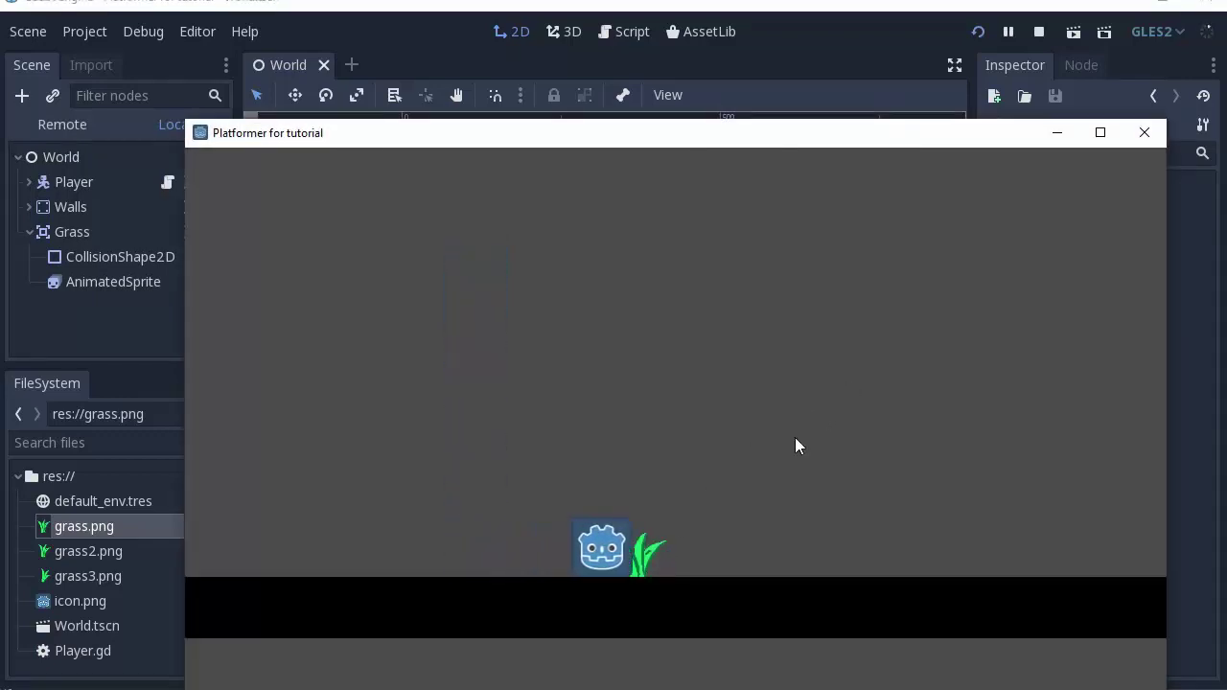
key("Left")
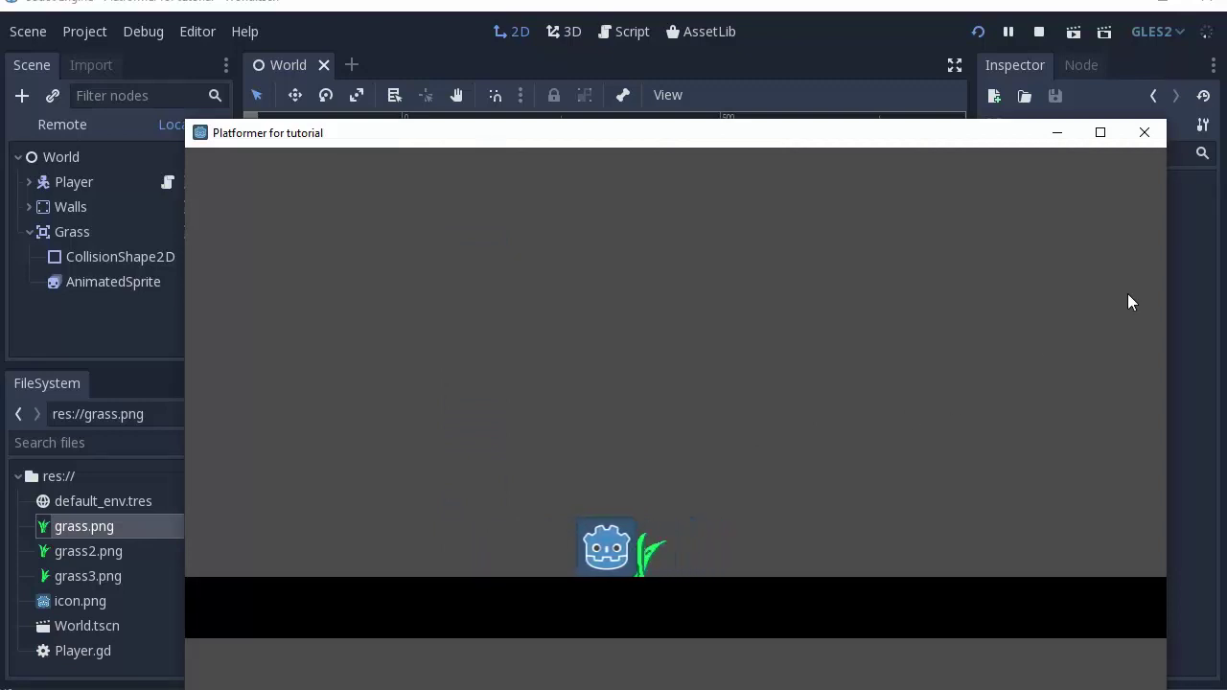
key("Left")
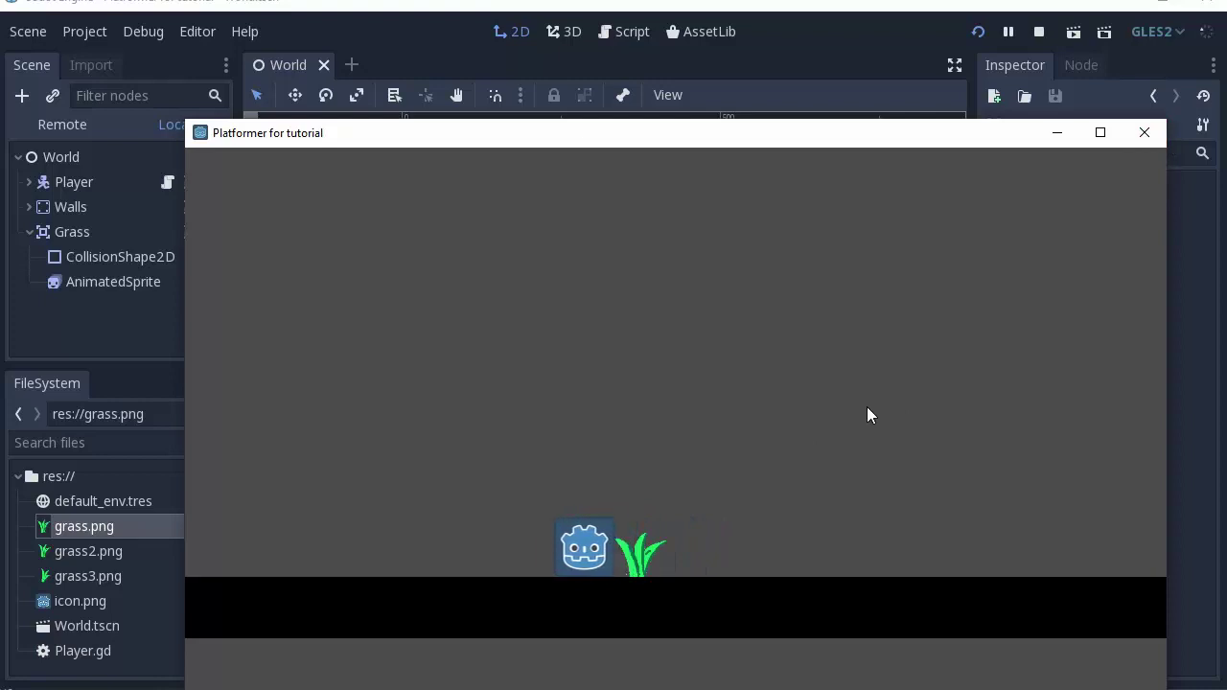
key("Right")
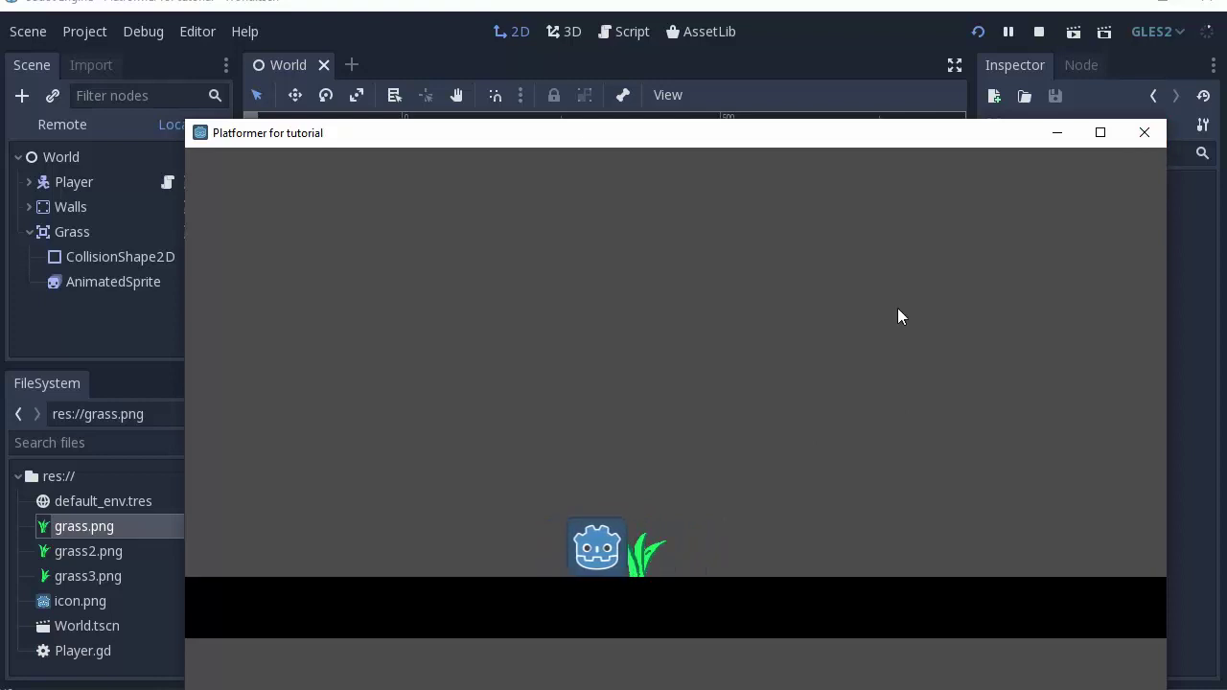
left_click(1145, 132)
Step: Select the Player node and expand its children
left_click(82, 205)
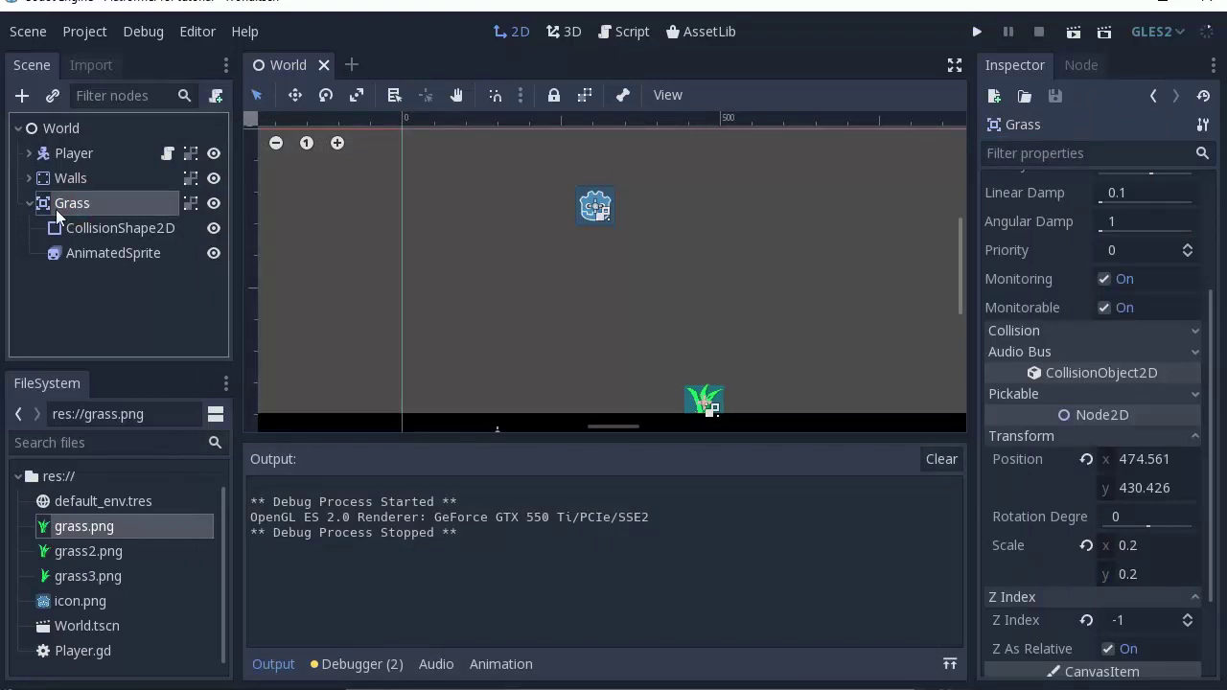
left_click(62, 146)
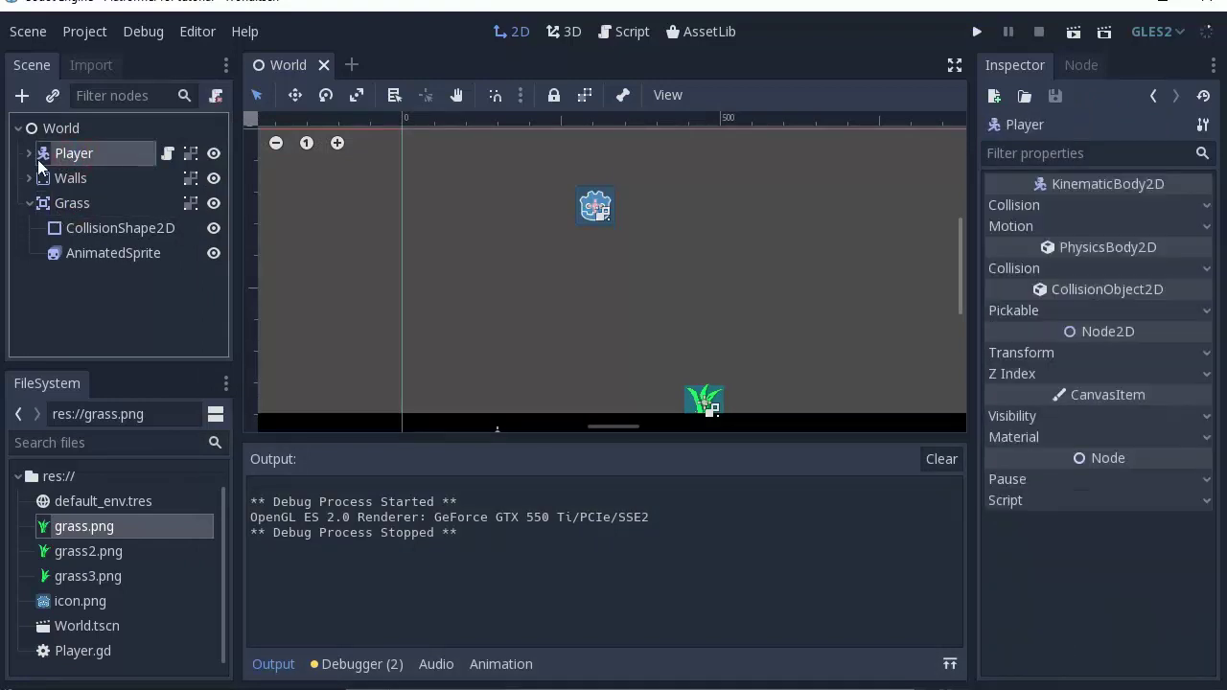
scroll(710, 395, "up", 1)
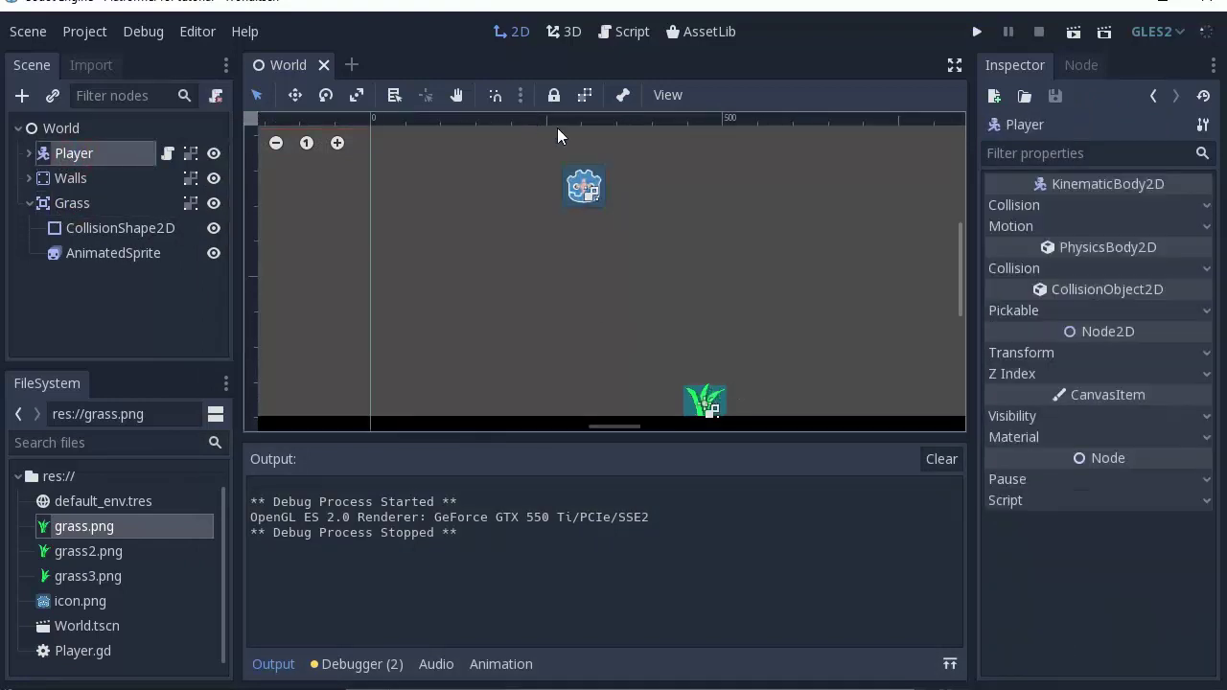
left_click(30, 154)
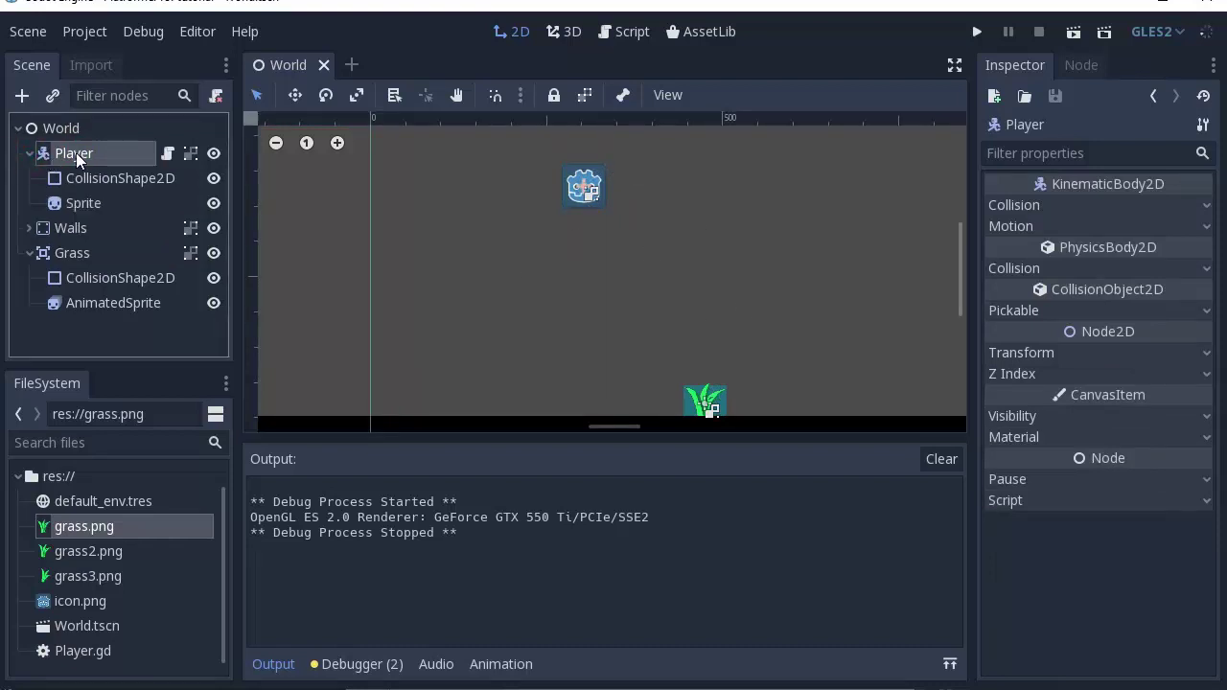
Step: Add an Area2D child under Player, then check Player's CollisionShape2D
left_click(22, 95)
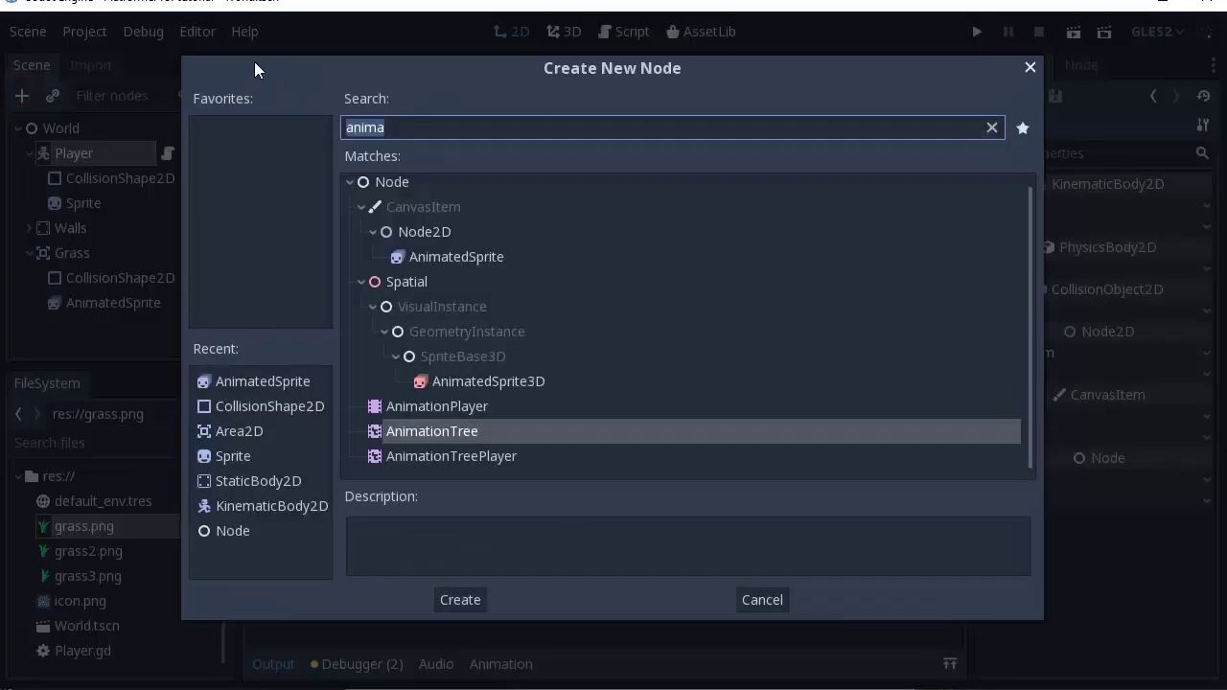
type("area")
double_click(426, 406)
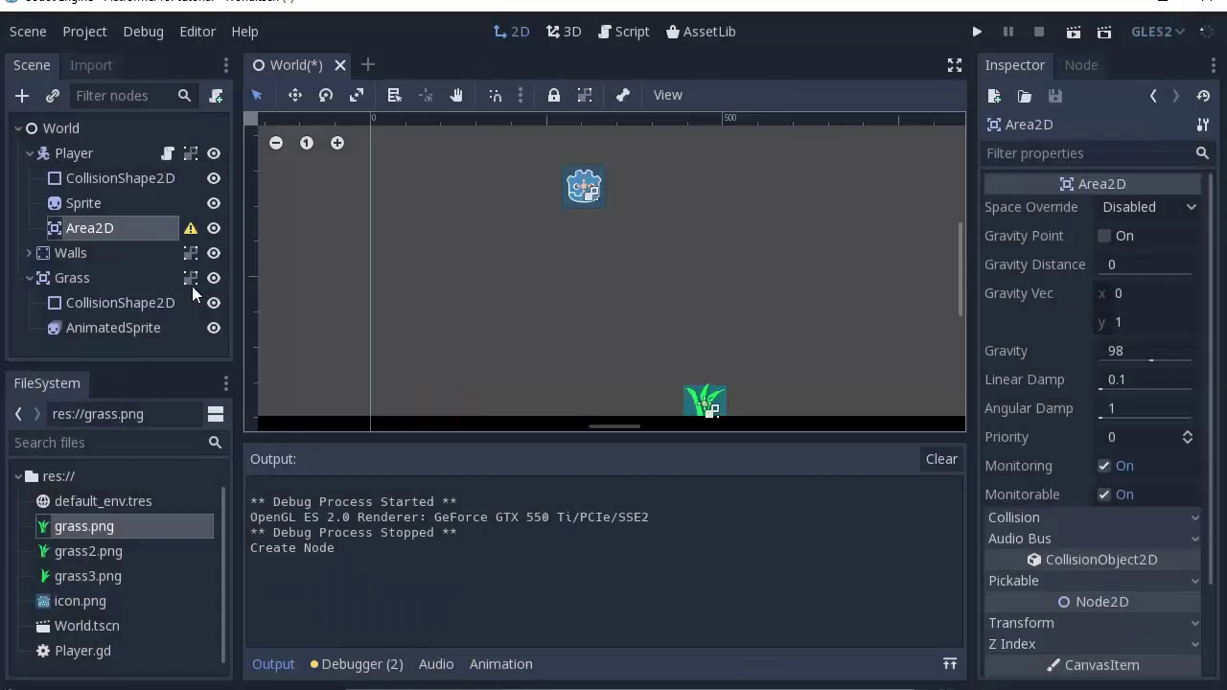
left_click(98, 176)
left_click(106, 227)
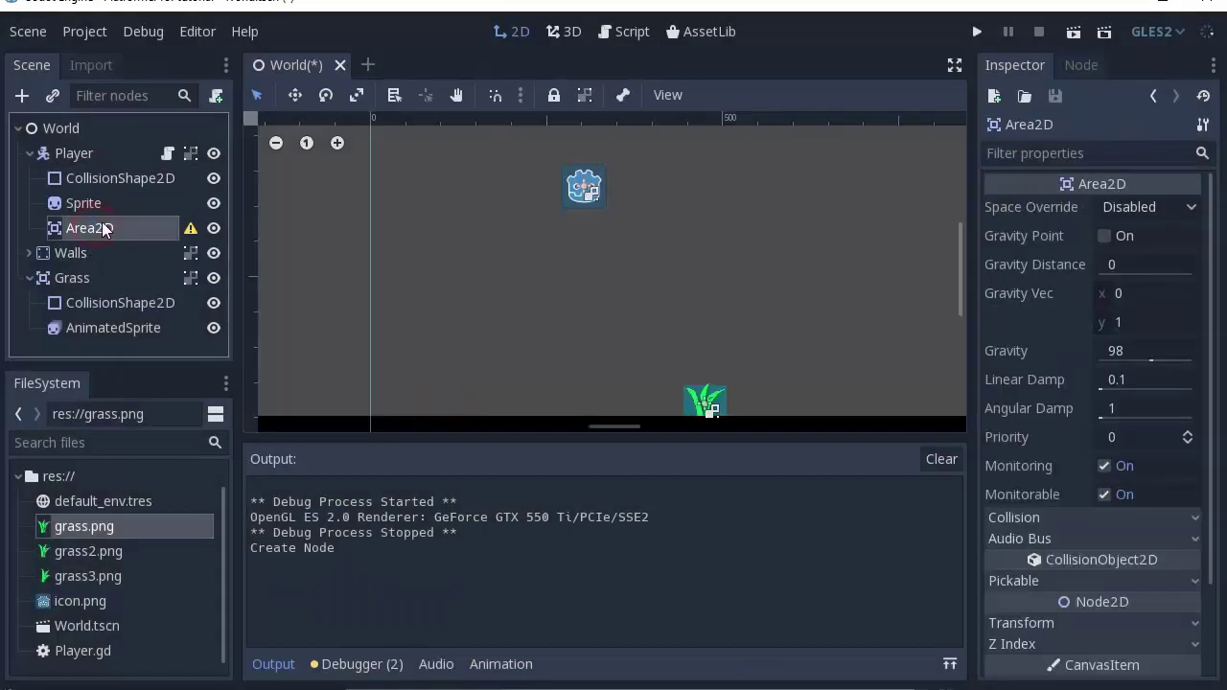
left_click(86, 177)
Step: Duplicate the Player's CollisionShape2D and drag the copy under the Player's Area2D
right_click(87, 178)
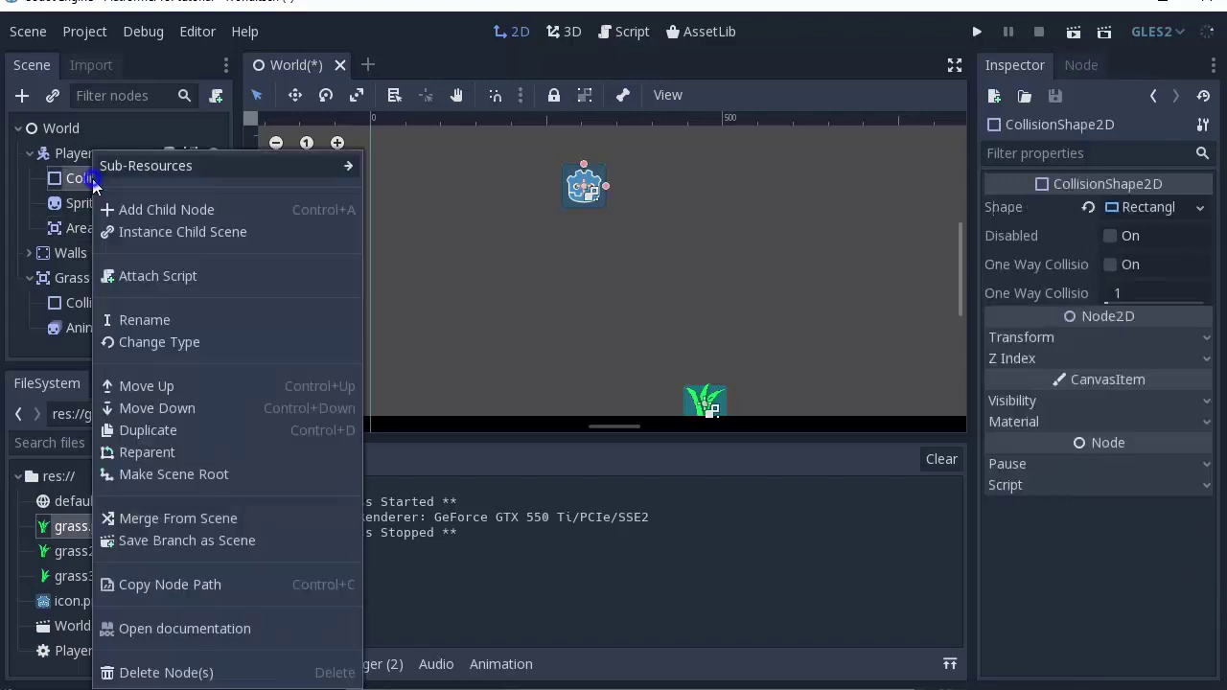
left_click(146, 430)
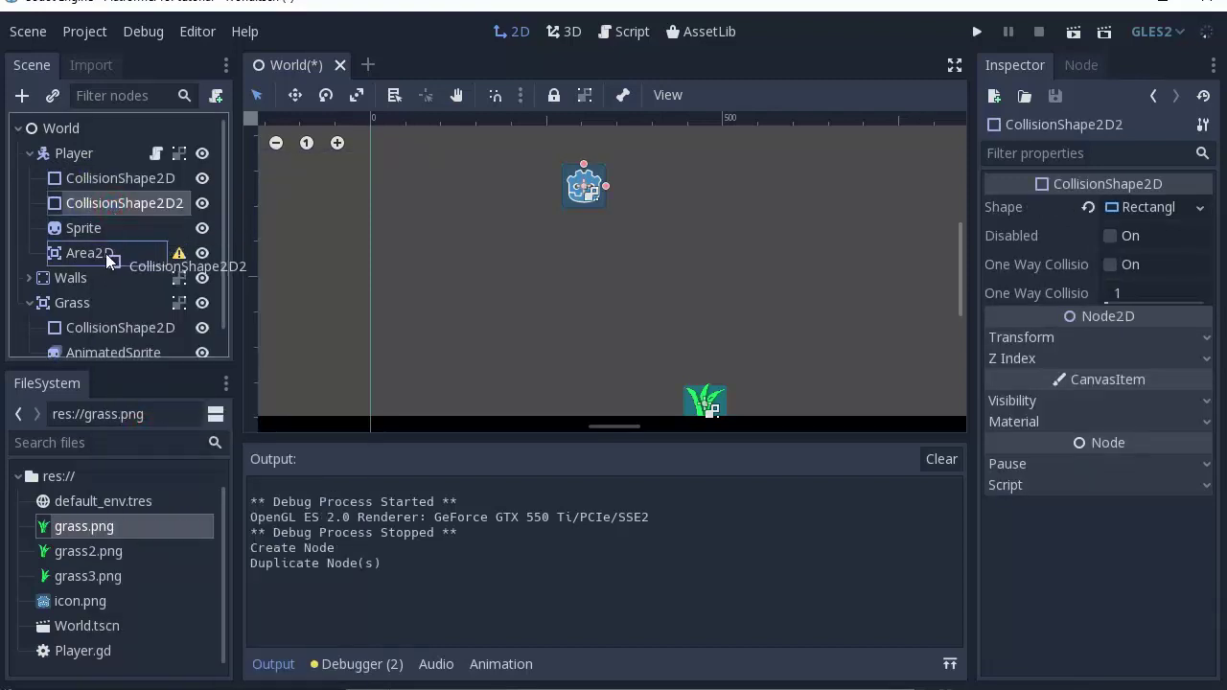
left_click_drag(113, 209, 104, 252)
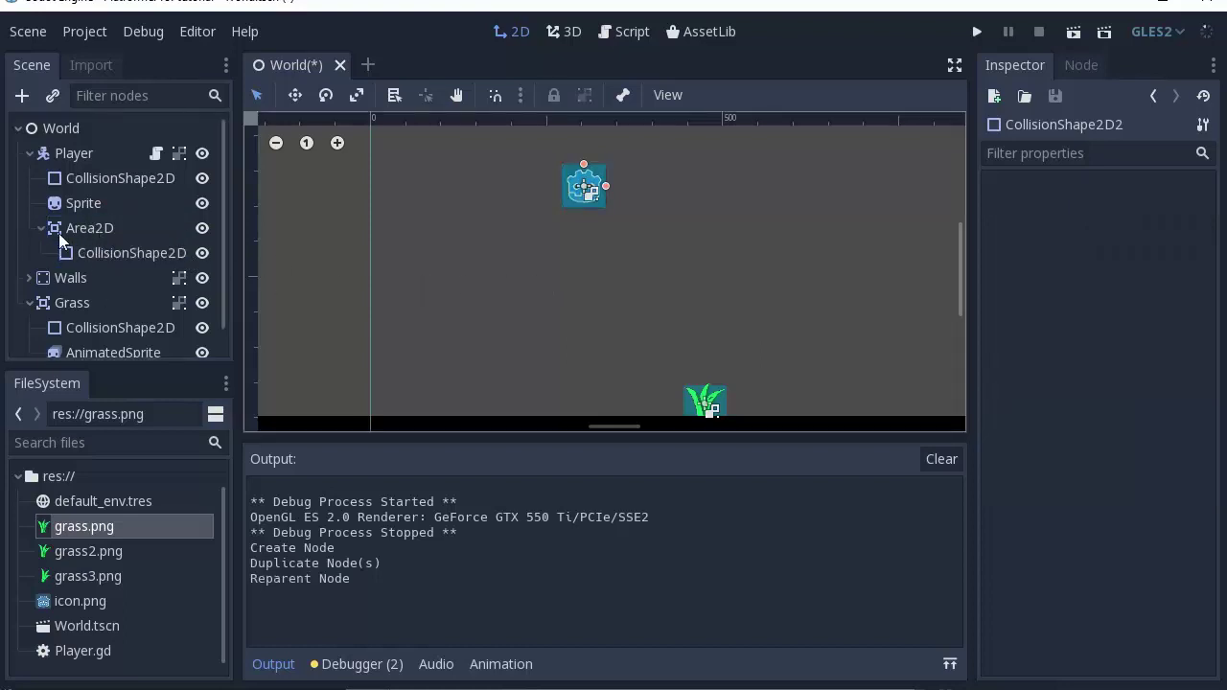
left_click(30, 228)
left_click(30, 154)
Step: Reselect the Player's Area2D and expand it to reveal its new collision shape
left_click(72, 203)
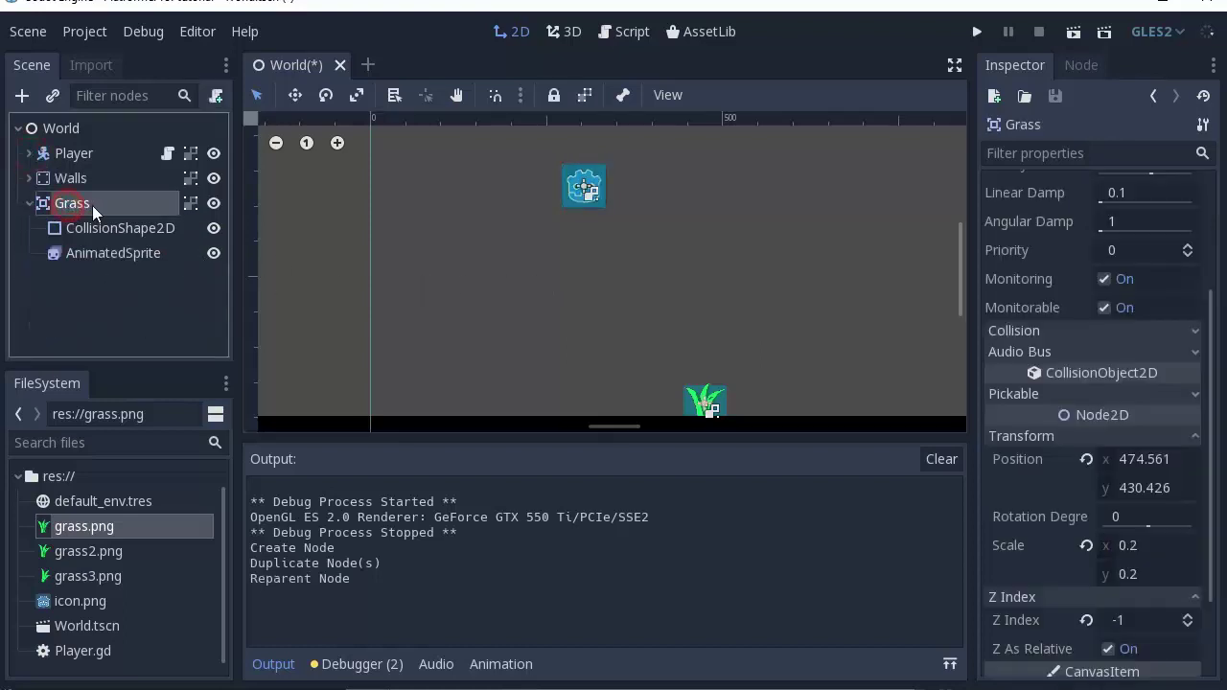
scroll(664, 319, "right", 2)
scroll(683, 301, "down", 1)
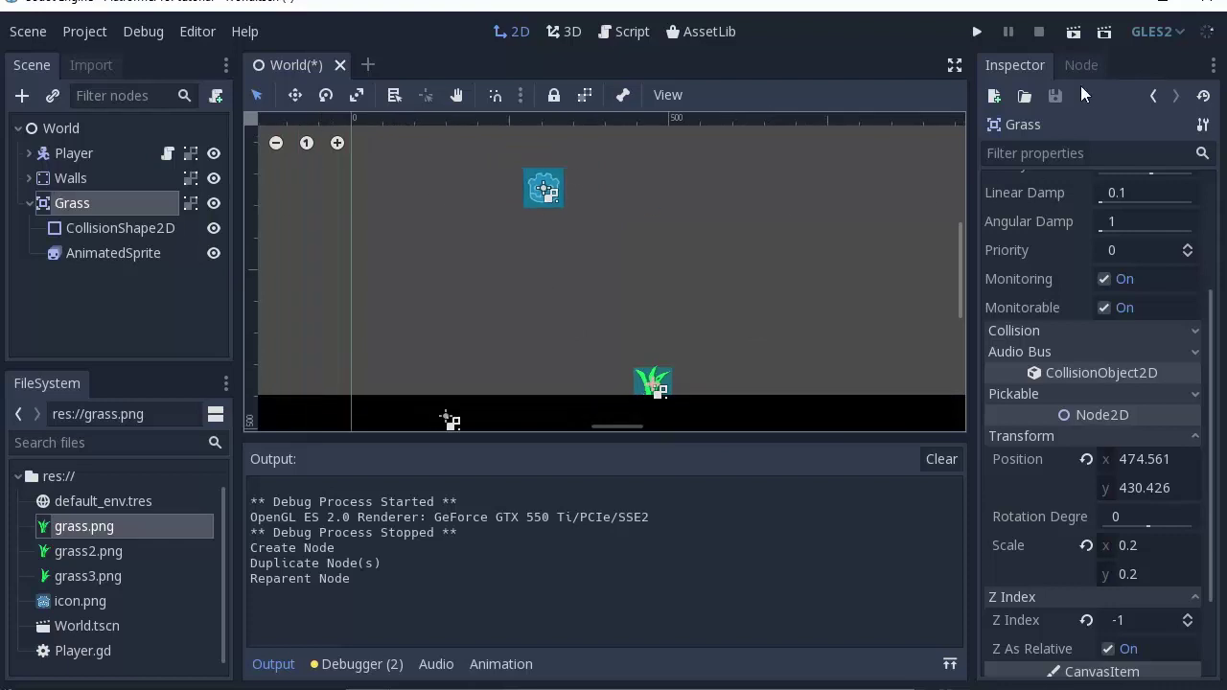
left_click(43, 153)
left_click(30, 154)
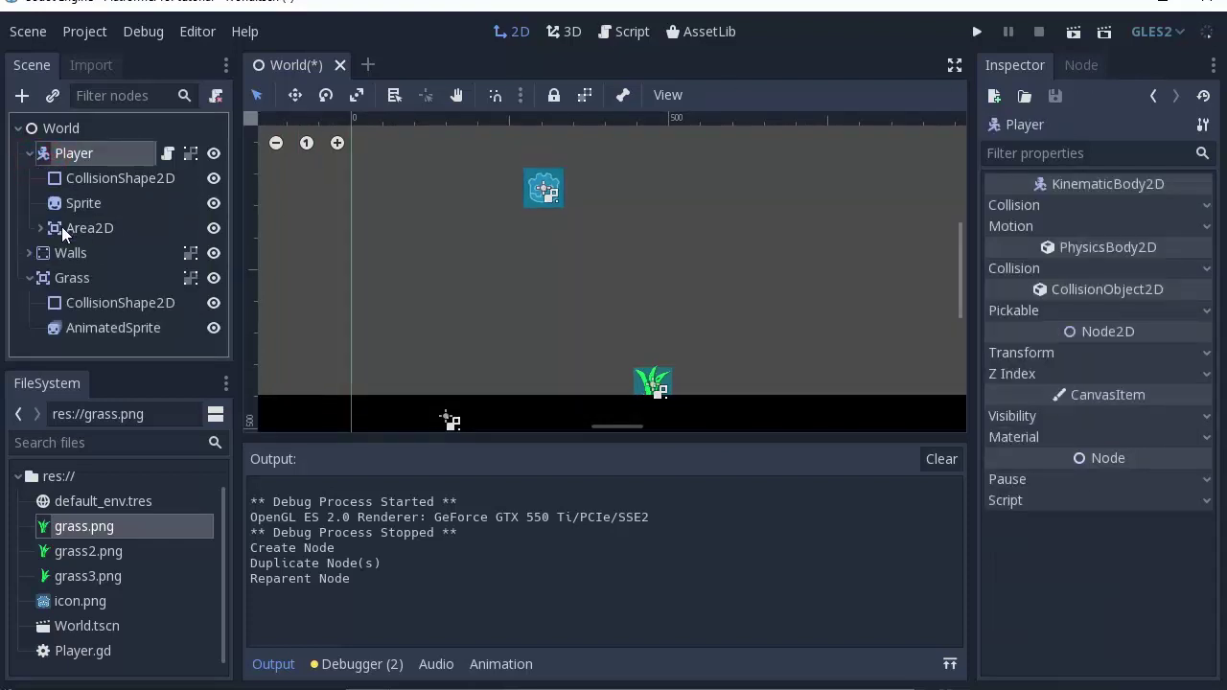
left_click(58, 233)
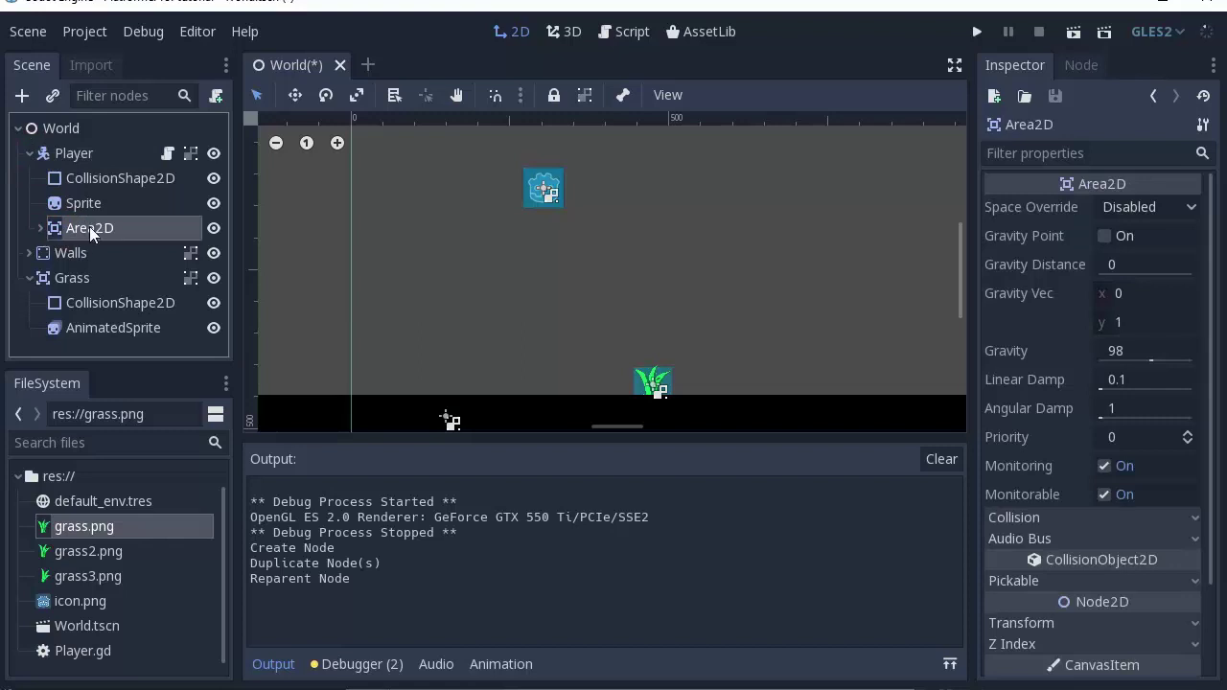
left_click(39, 231)
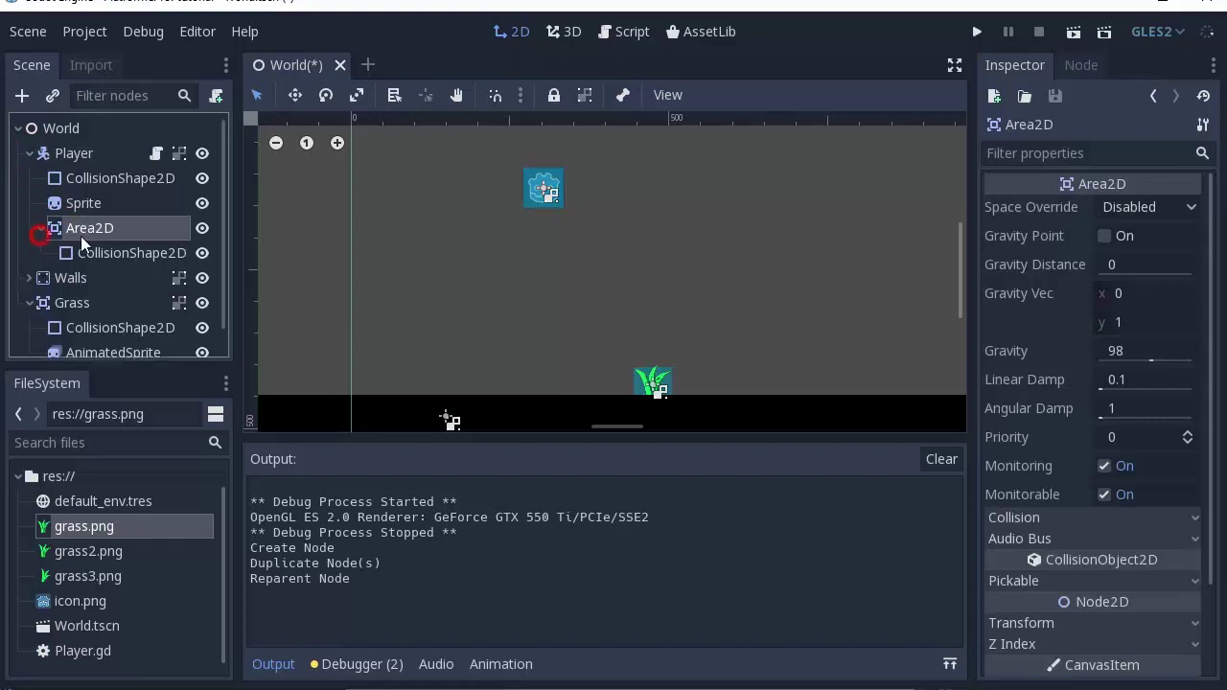
Step: Try connecting the Area2D's area_entered signal to Grass, then dismiss the 'Target method not found' warning
left_click(1085, 64)
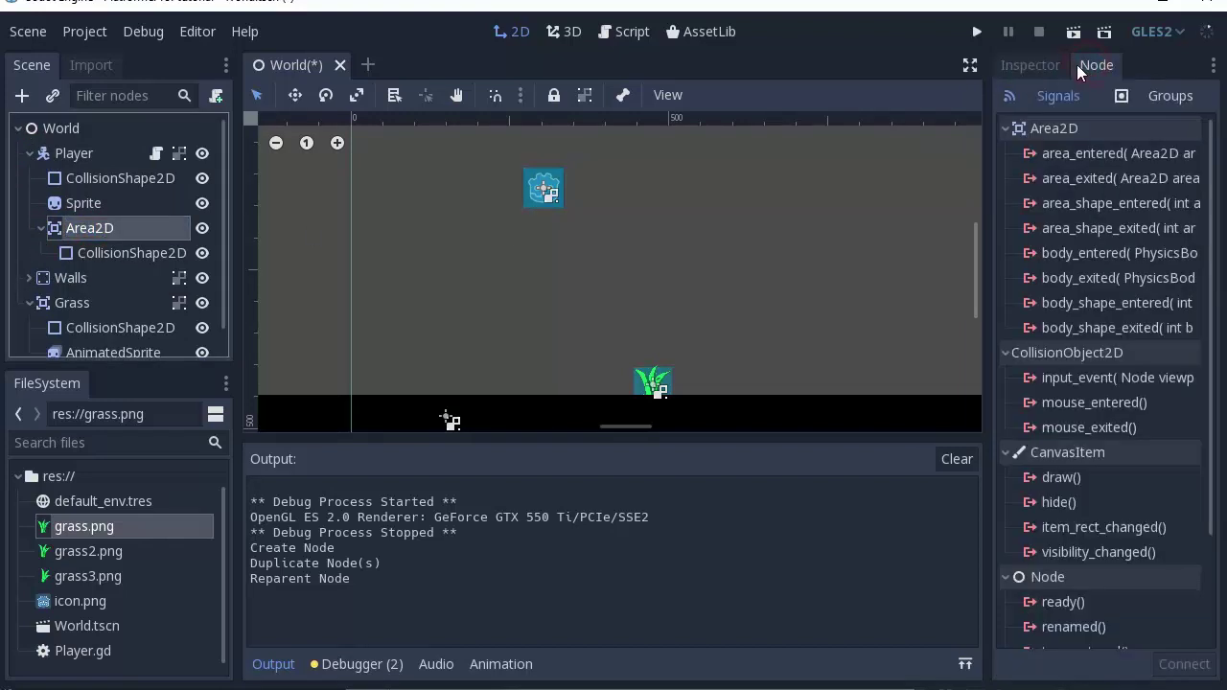
double_click(1088, 157)
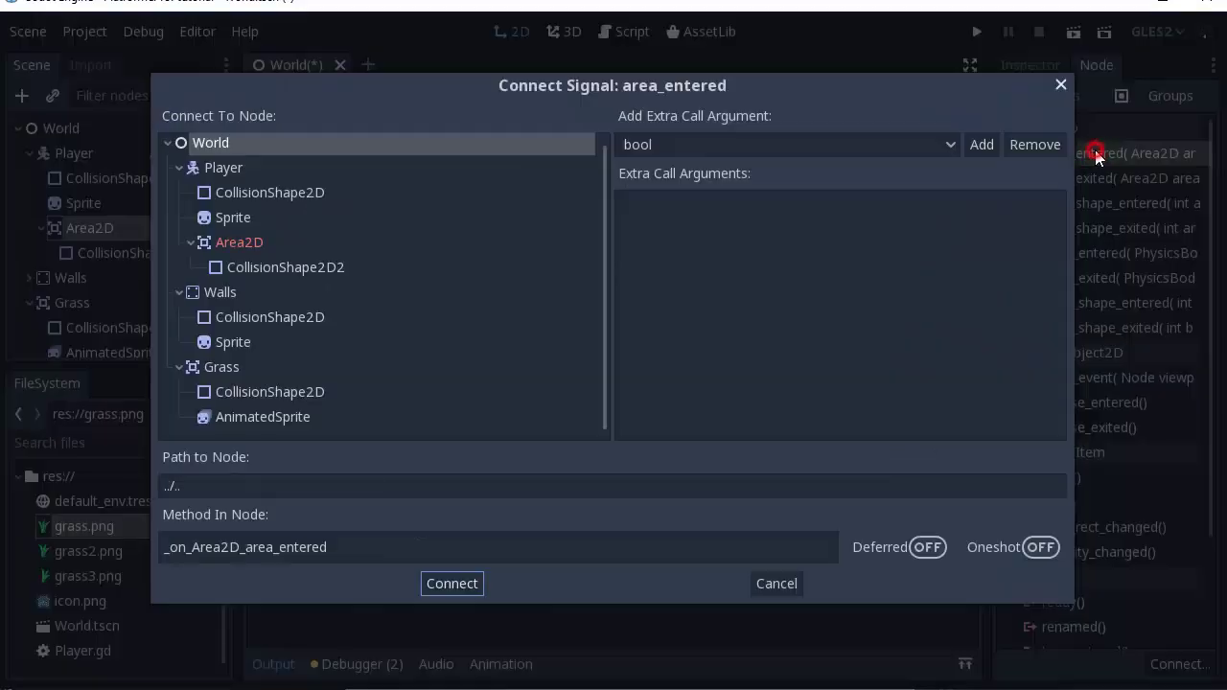
left_click(216, 368)
double_click(237, 366)
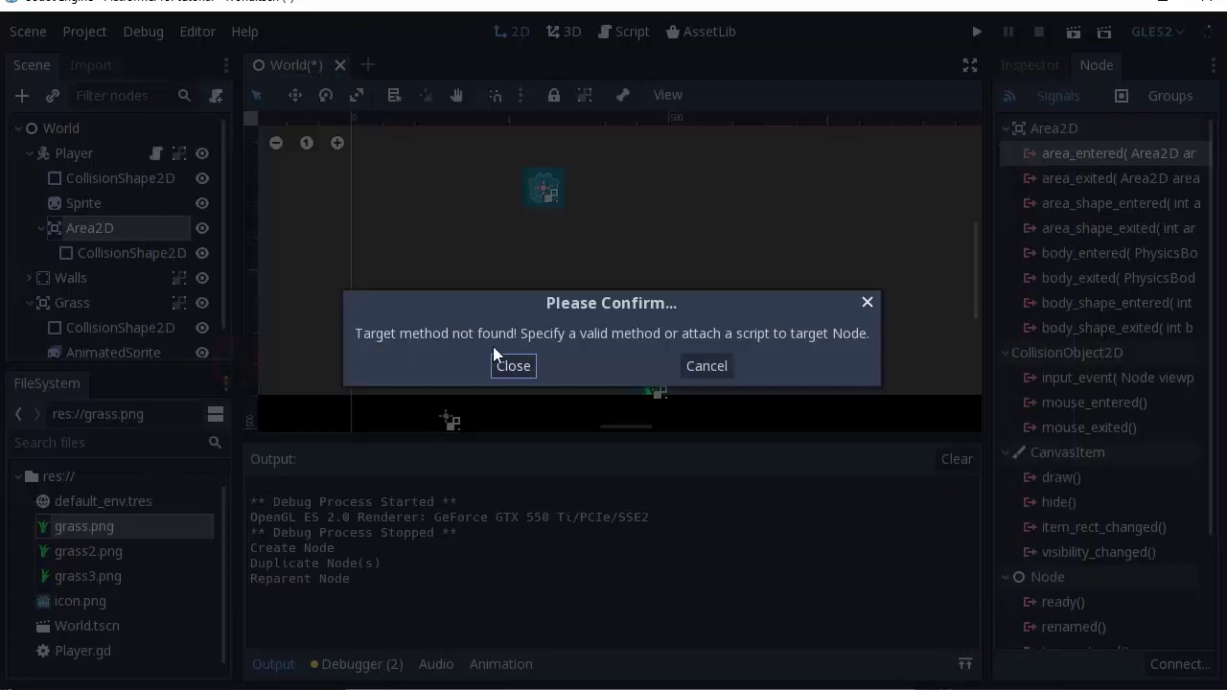
left_click(508, 367)
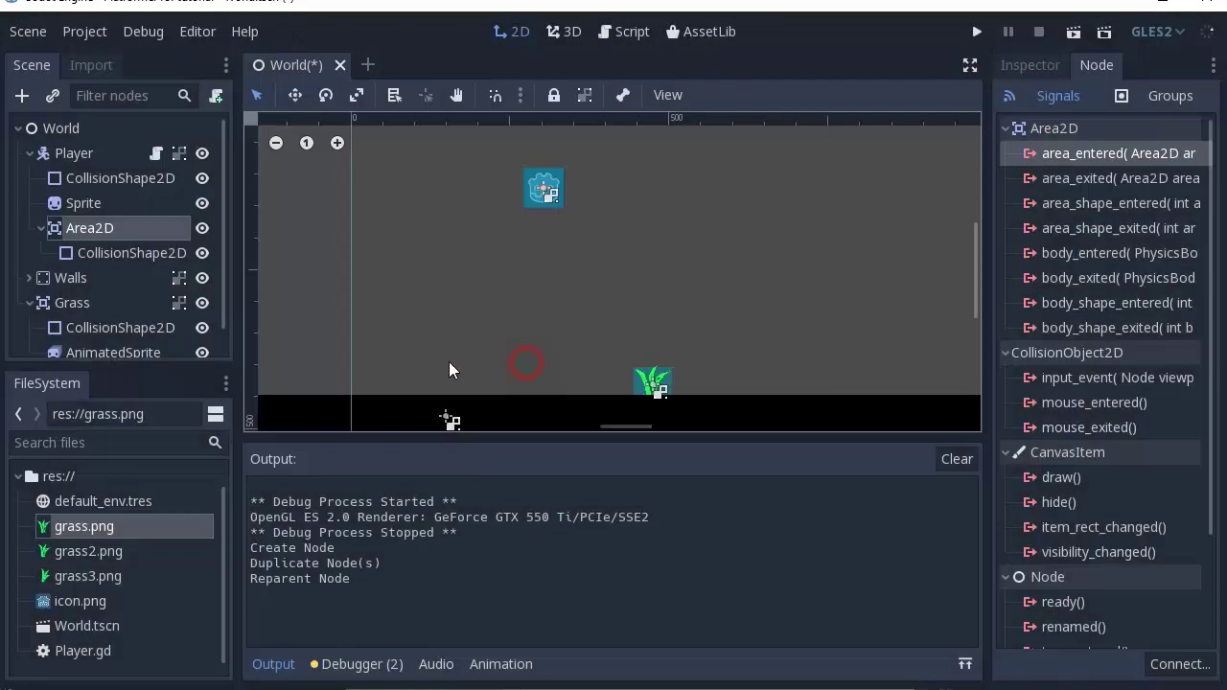
left_click(105, 303)
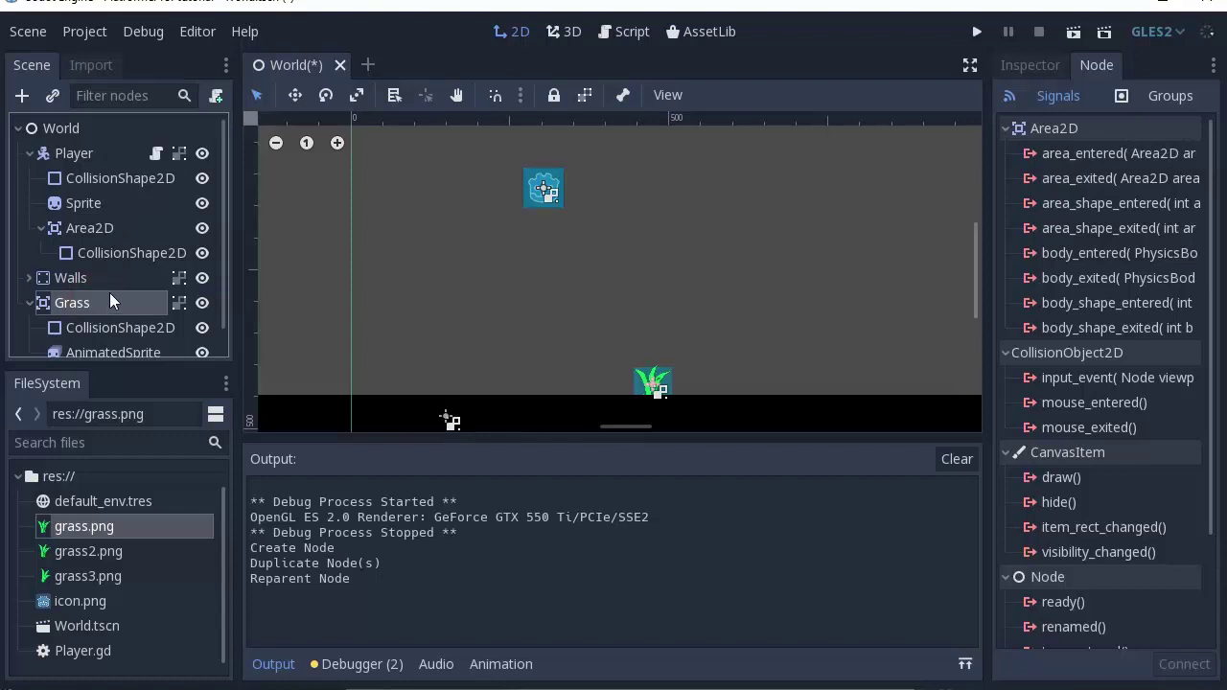
Step: Attach a new default GDScript saved as res://Grass.gd to the Grass node
left_click(217, 95)
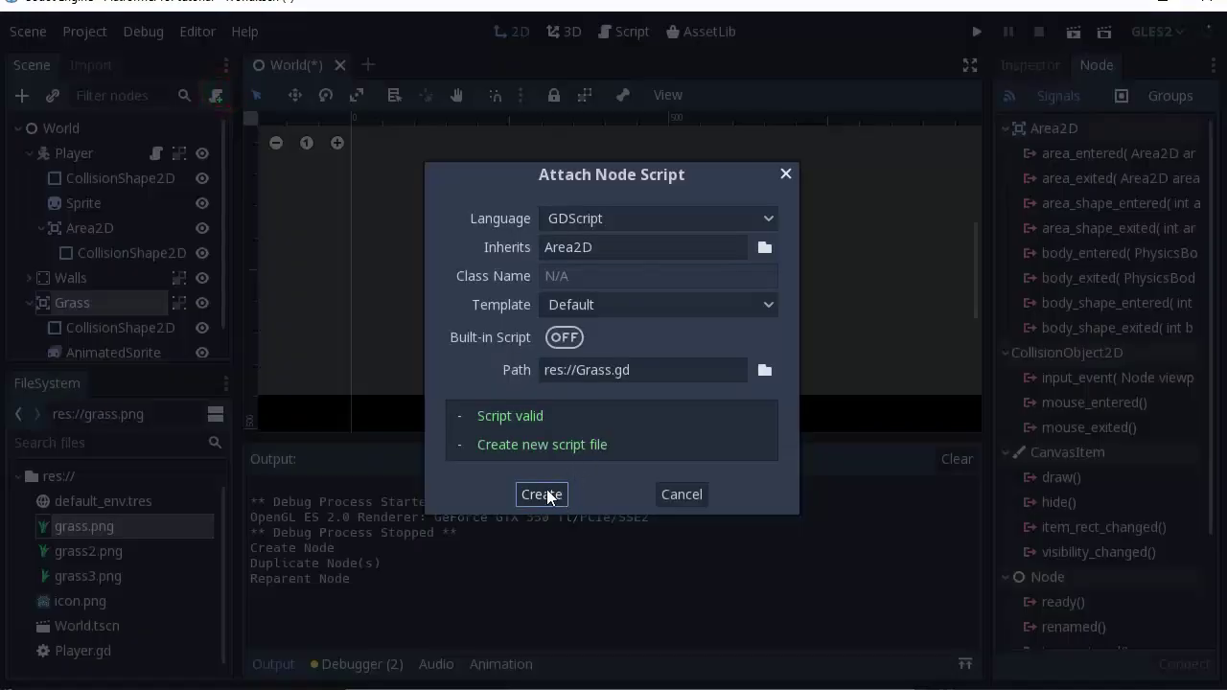
left_click(541, 494)
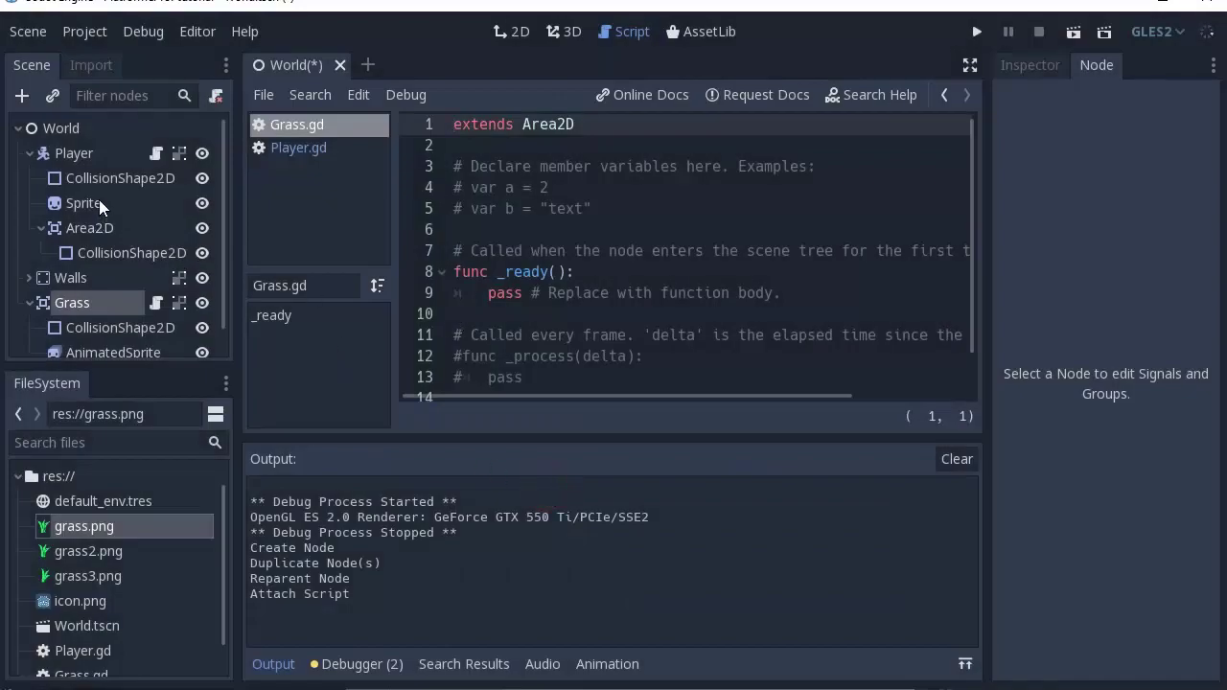
left_click(87, 228)
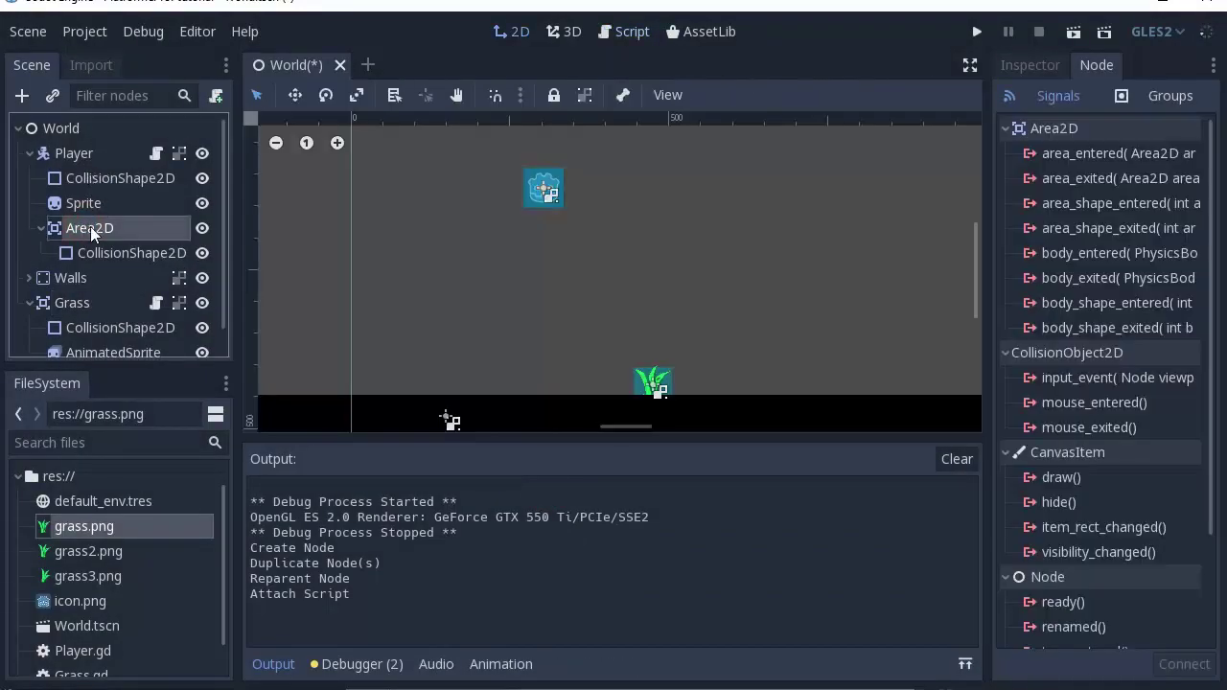
Step: Rename the Player's Area2D to 'Area2D Player'
left_click(92, 205)
left_click(91, 228)
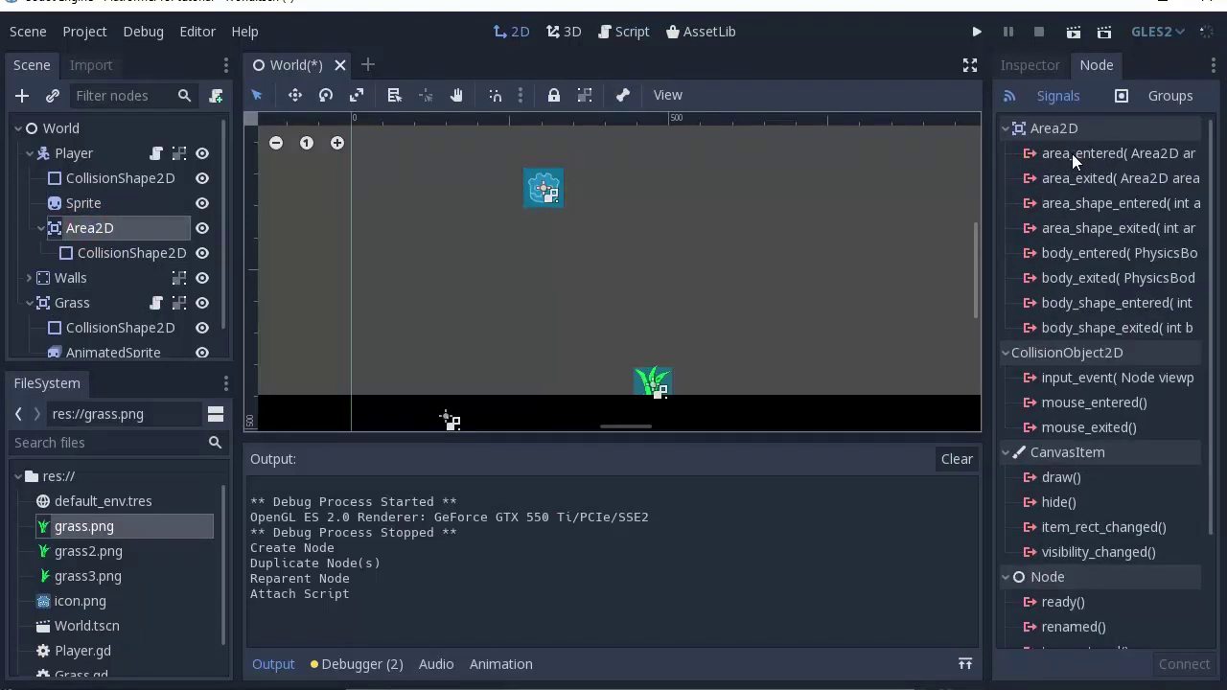
left_click(74, 235)
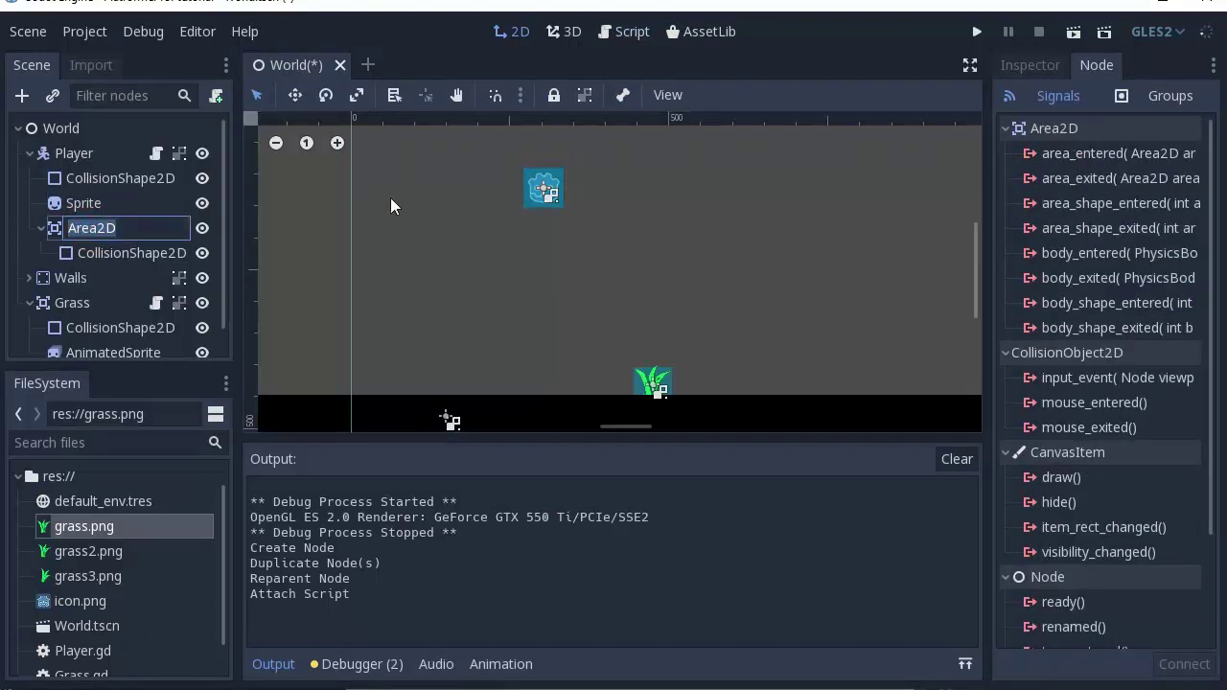
type("A")
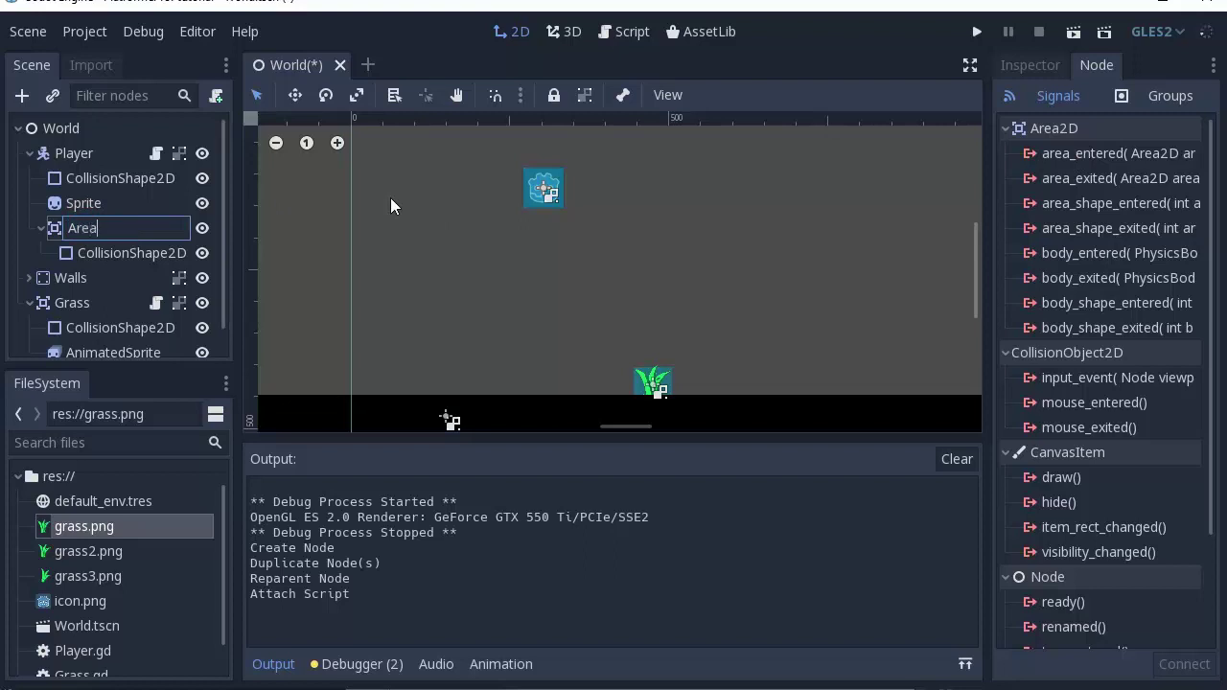
type("2D Player")
key("Return")
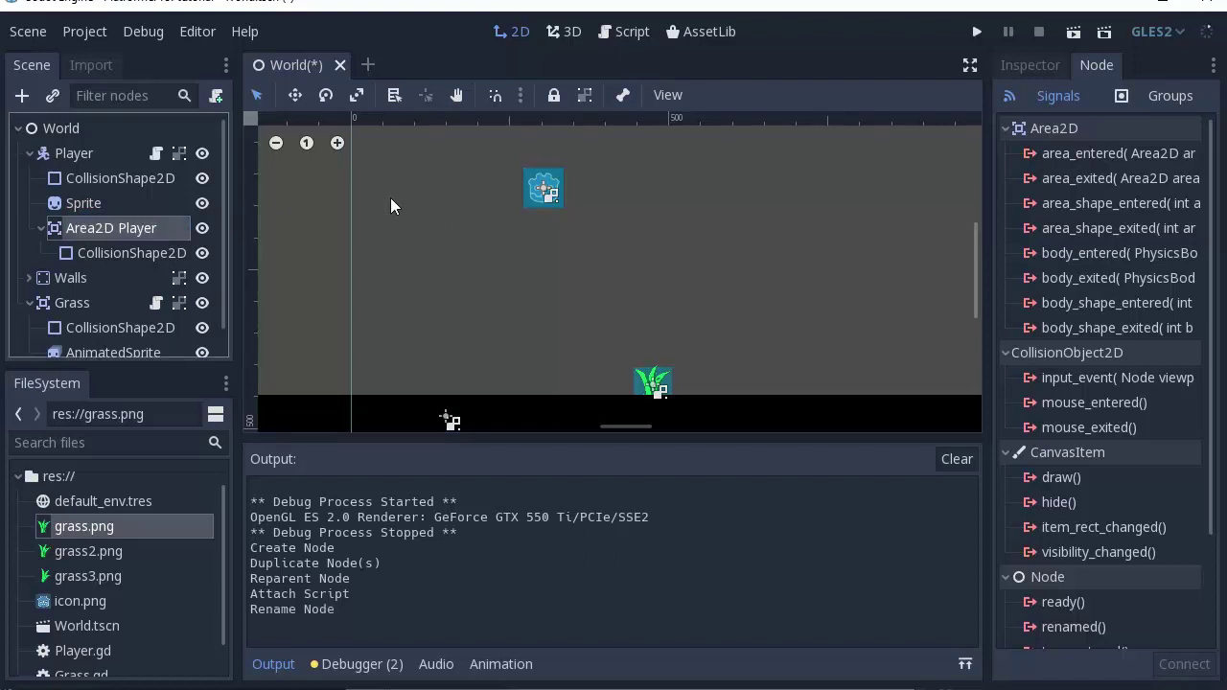
Step: Connect Area2D Player's area_entered signal to Grass, creating _on_Area2D_Player_area_entered(area) in Grass.gd
double_click(1105, 154)
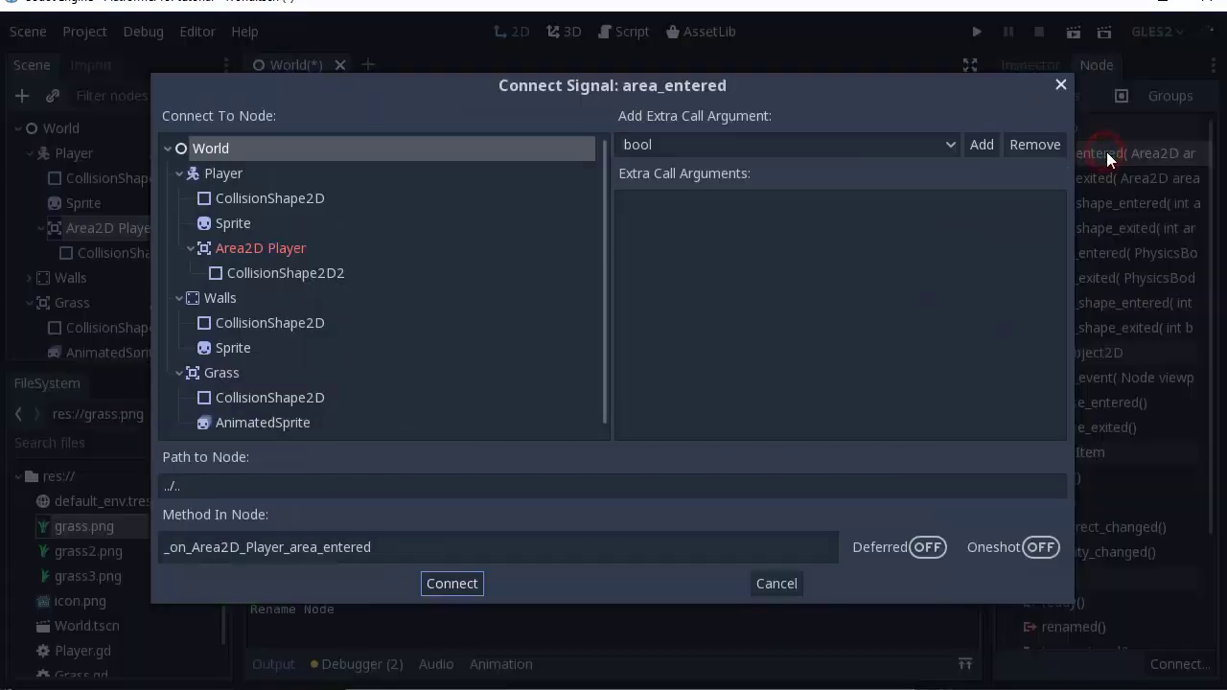
left_click(235, 378)
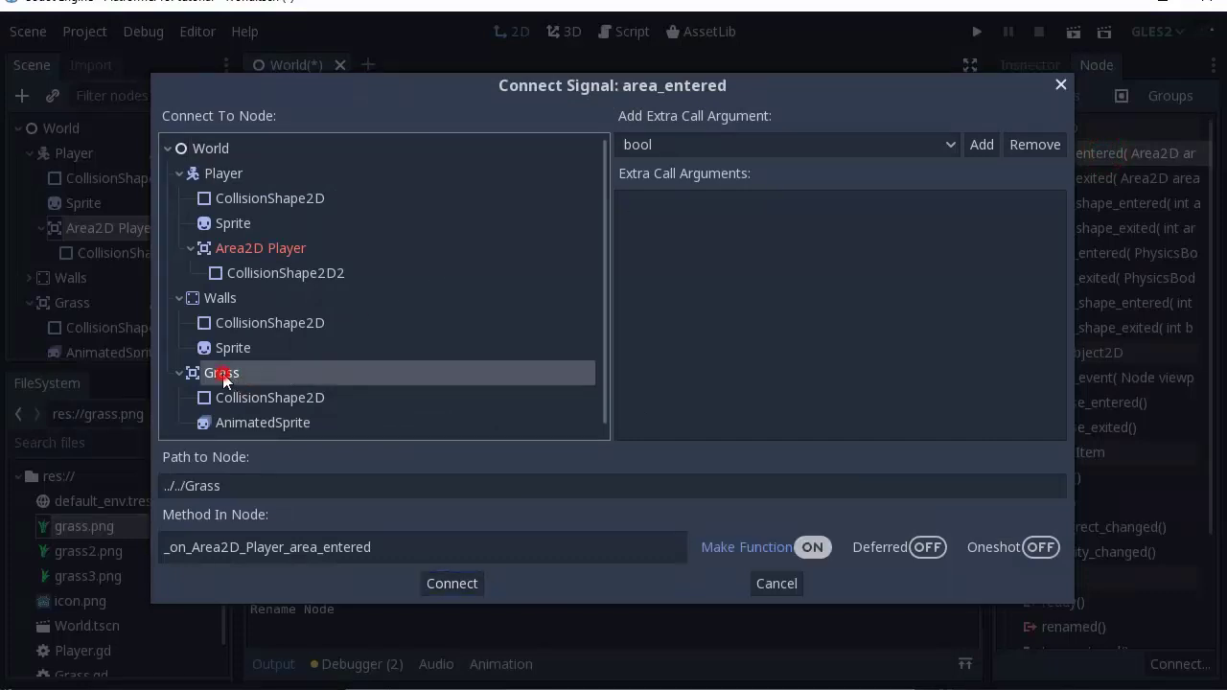
double_click(224, 380)
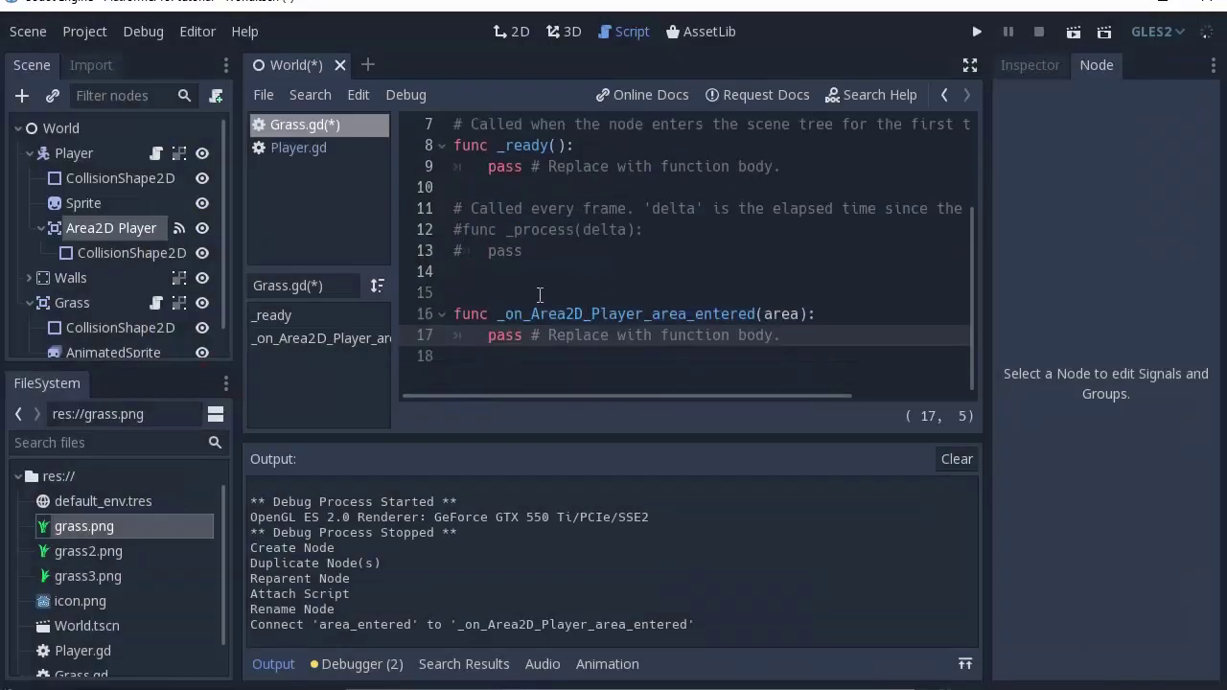
key("ctrl+shift+Home")
Step: Delete the template code and begin the handler body with area.get_node("AnimatedSprite")
key("shift+Down")
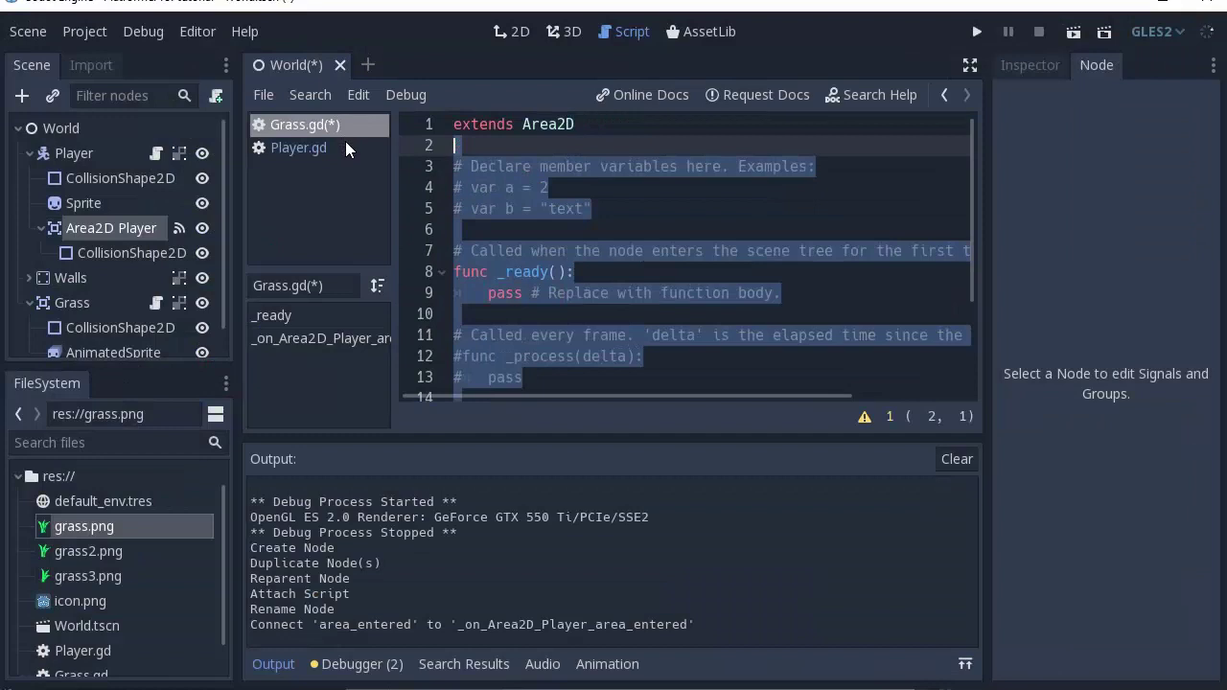
key("Delete")
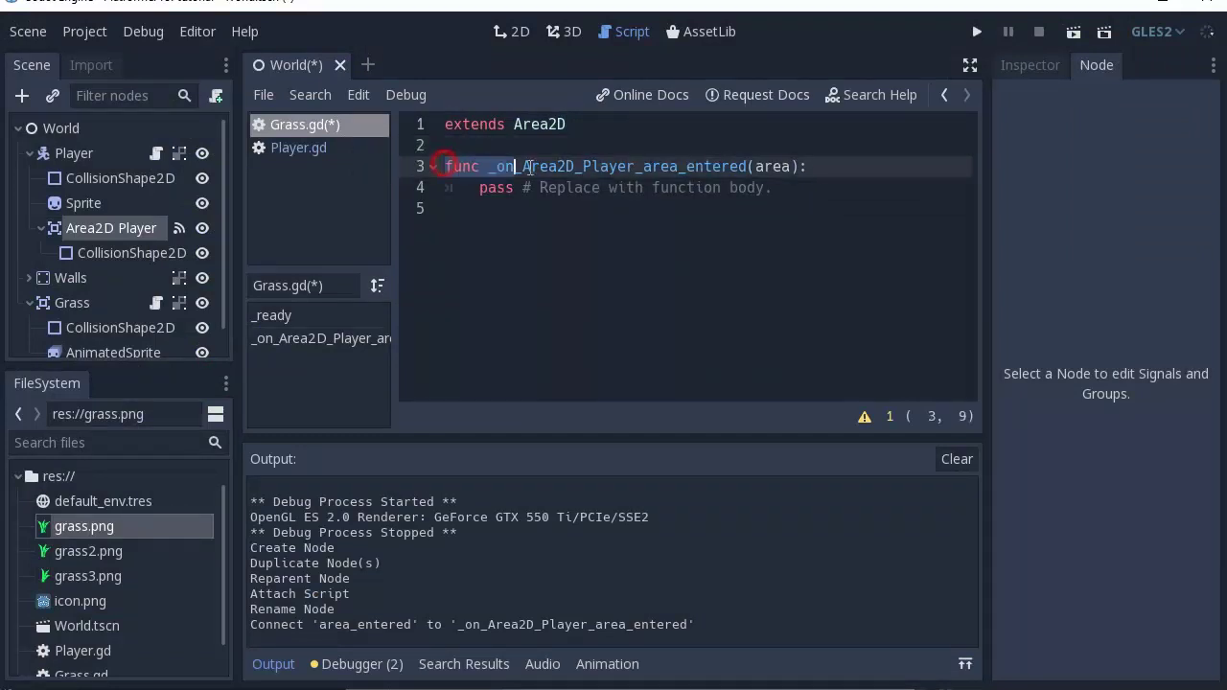
left_click_drag(446, 167, 794, 168)
left_click(815, 167)
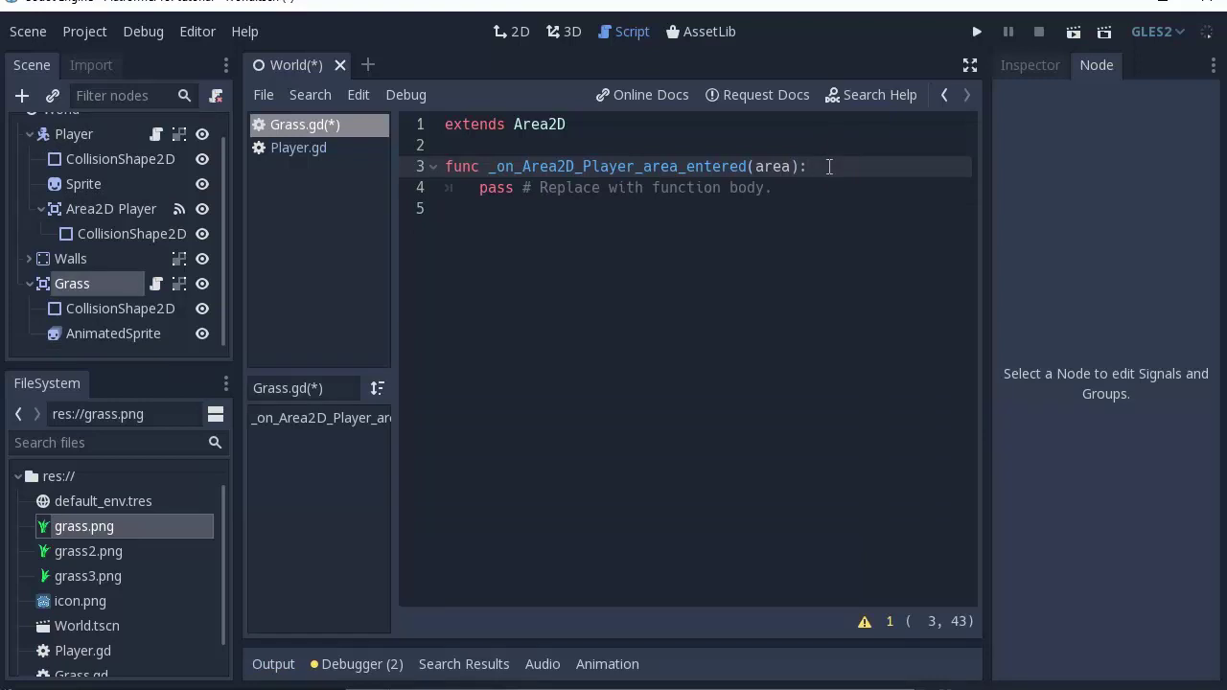
key("Return")
type("area")
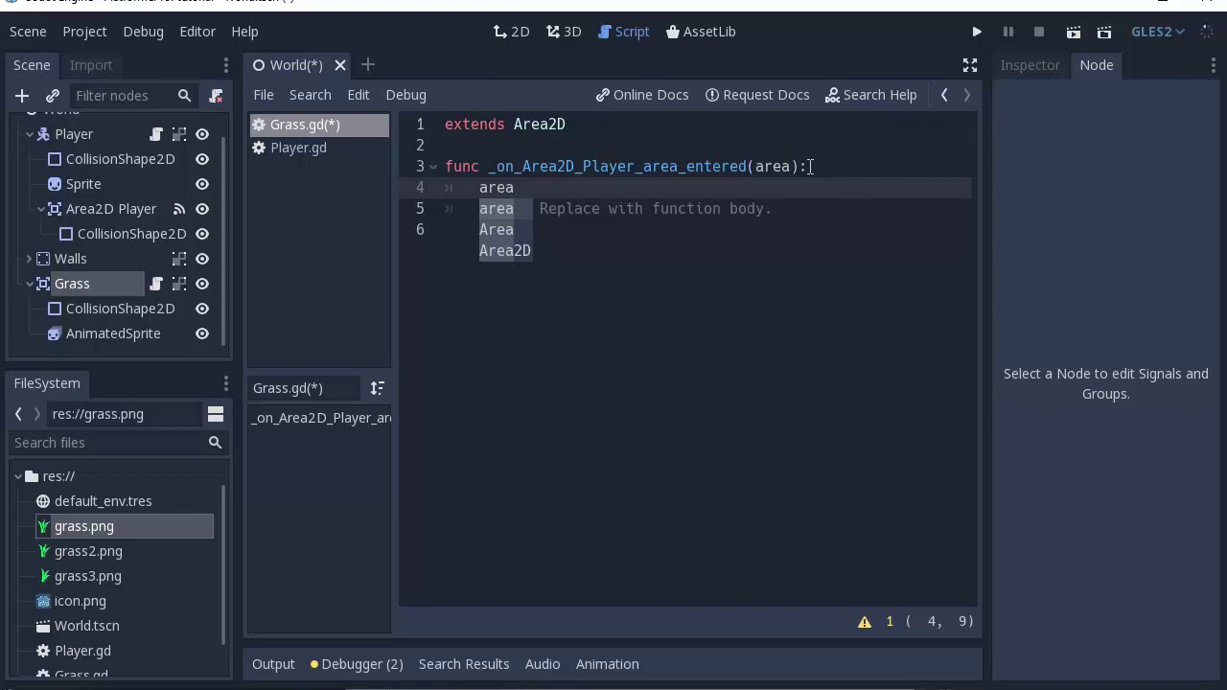
left_click_drag(790, 167, 764, 167)
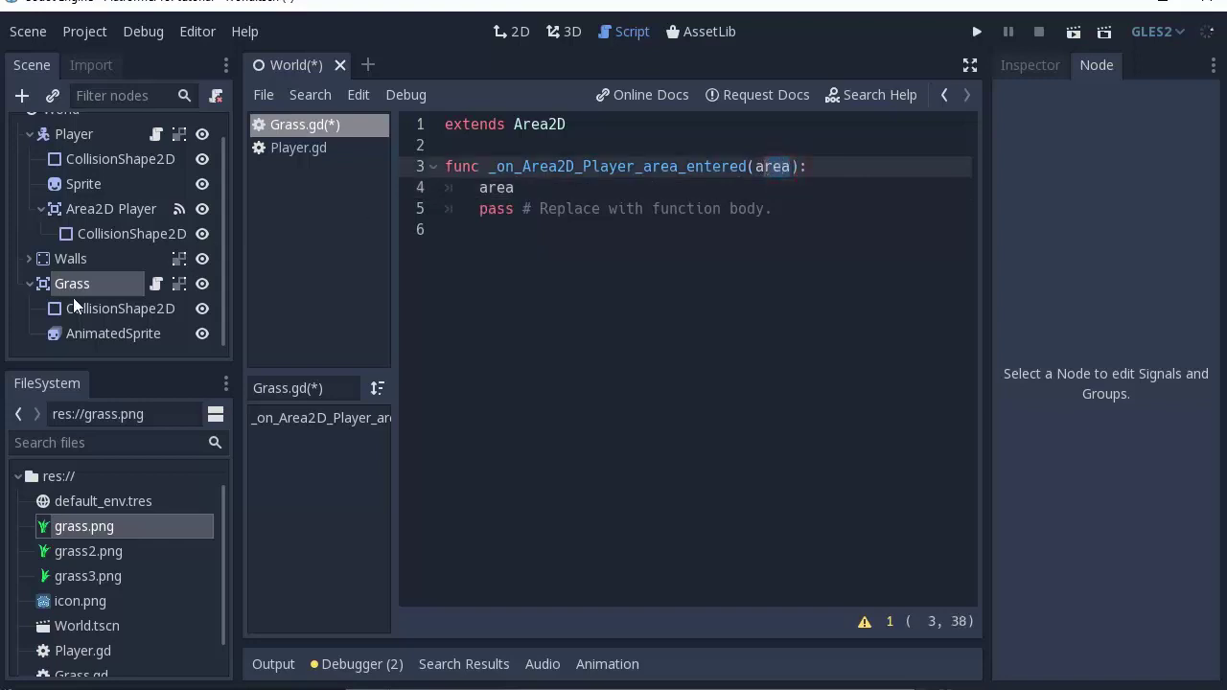
left_click(763, 167)
left_click(522, 187)
type(".")
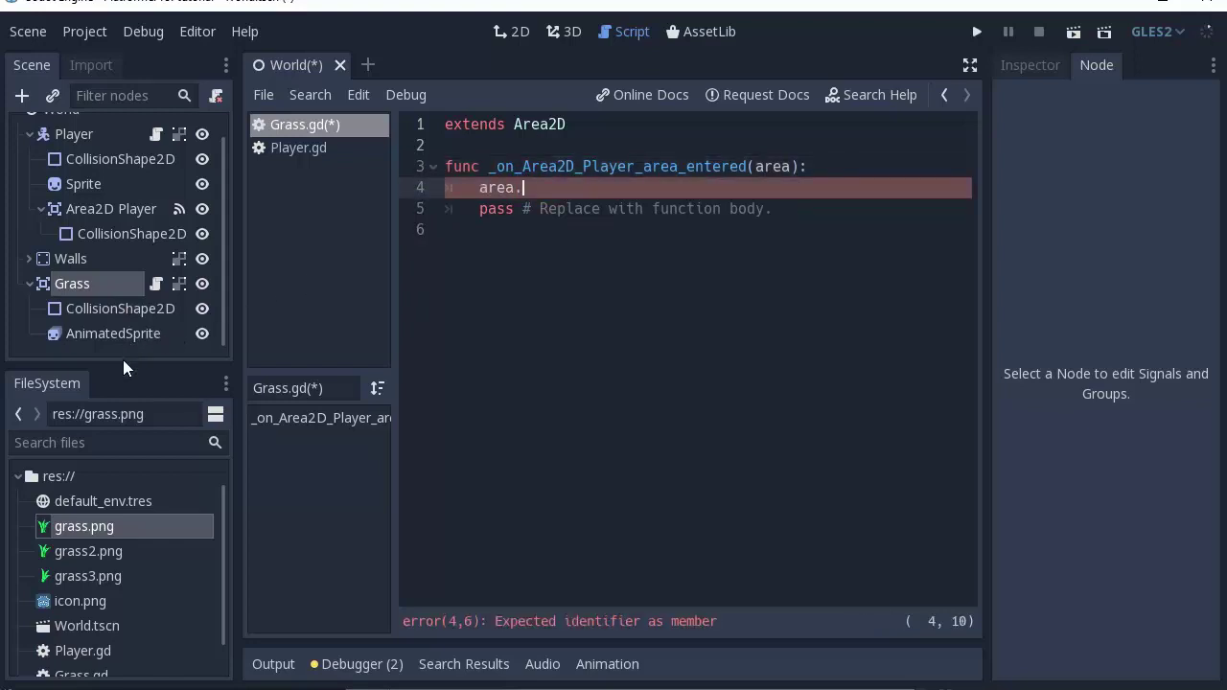
type("get_node(")
type("\"AnimatedSprite\")")
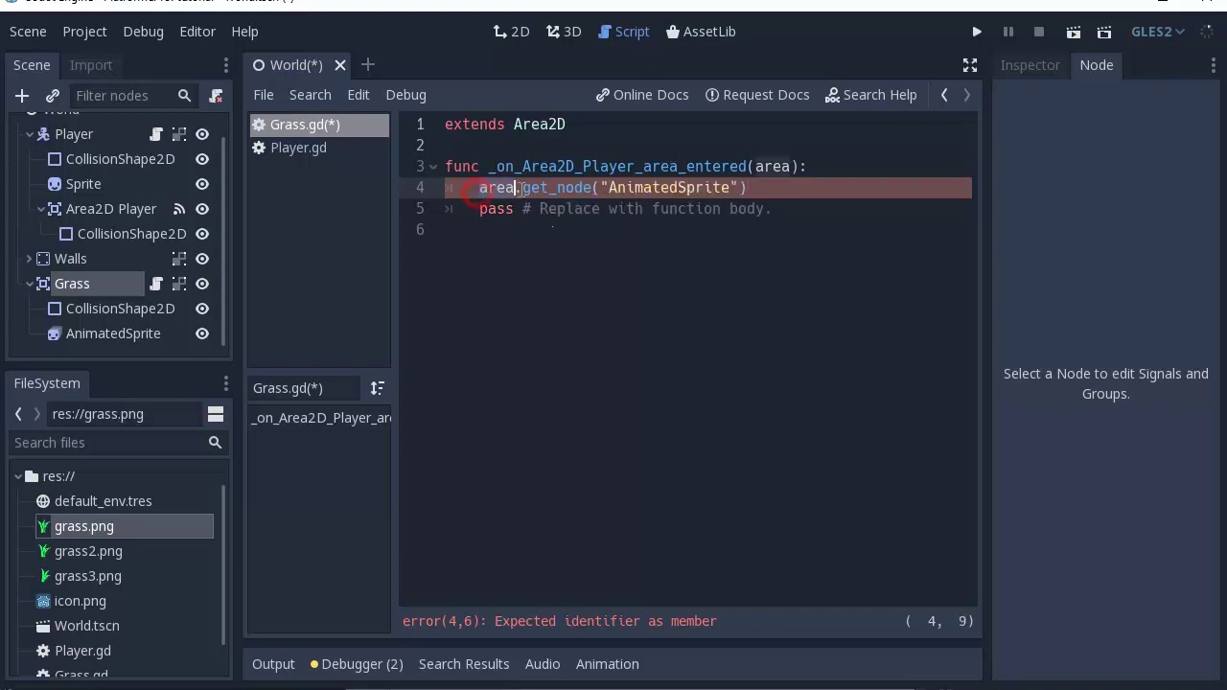
Step: Complete the handler so the AnimatedSprite gets playing = true and frame = 0
left_click(518, 187)
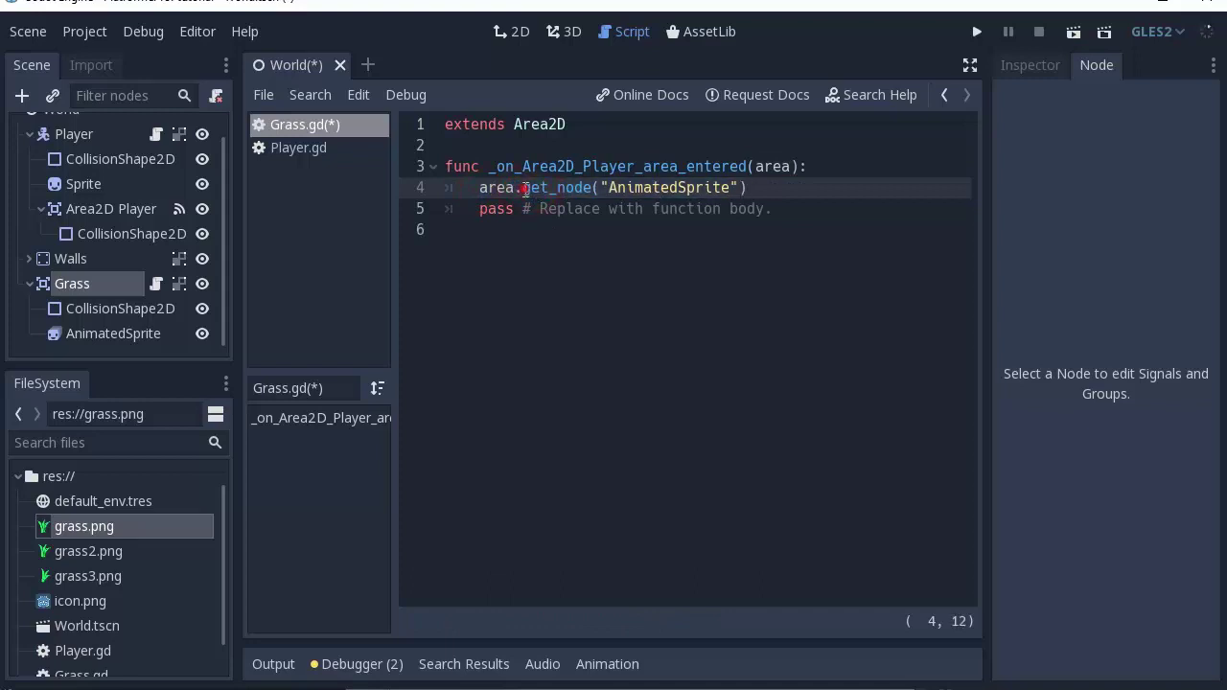
left_click_drag(522, 187, 757, 192)
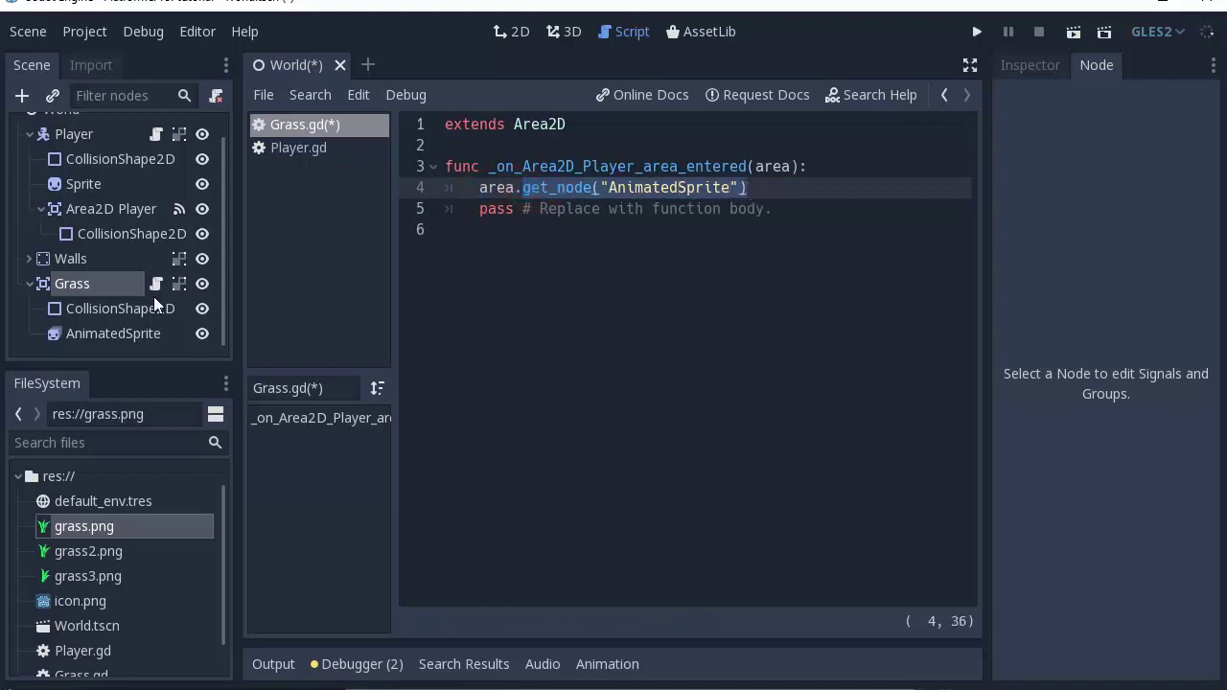
left_click(814, 194)
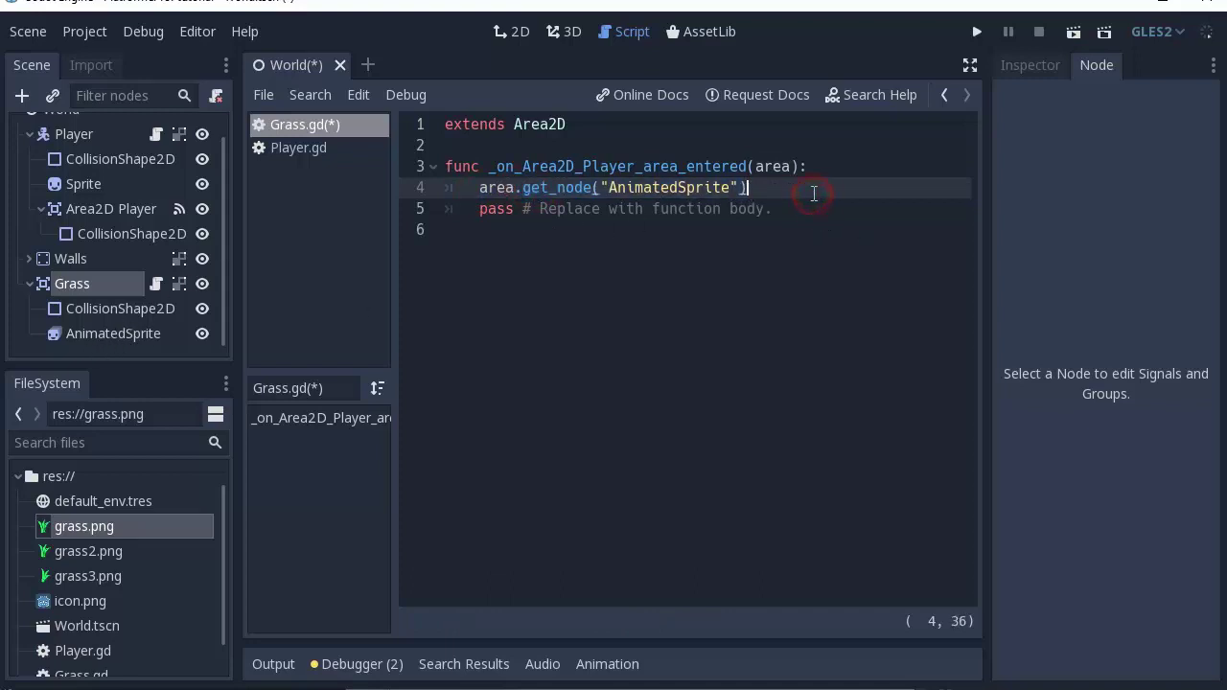
type(".playing = true")
key("Return")
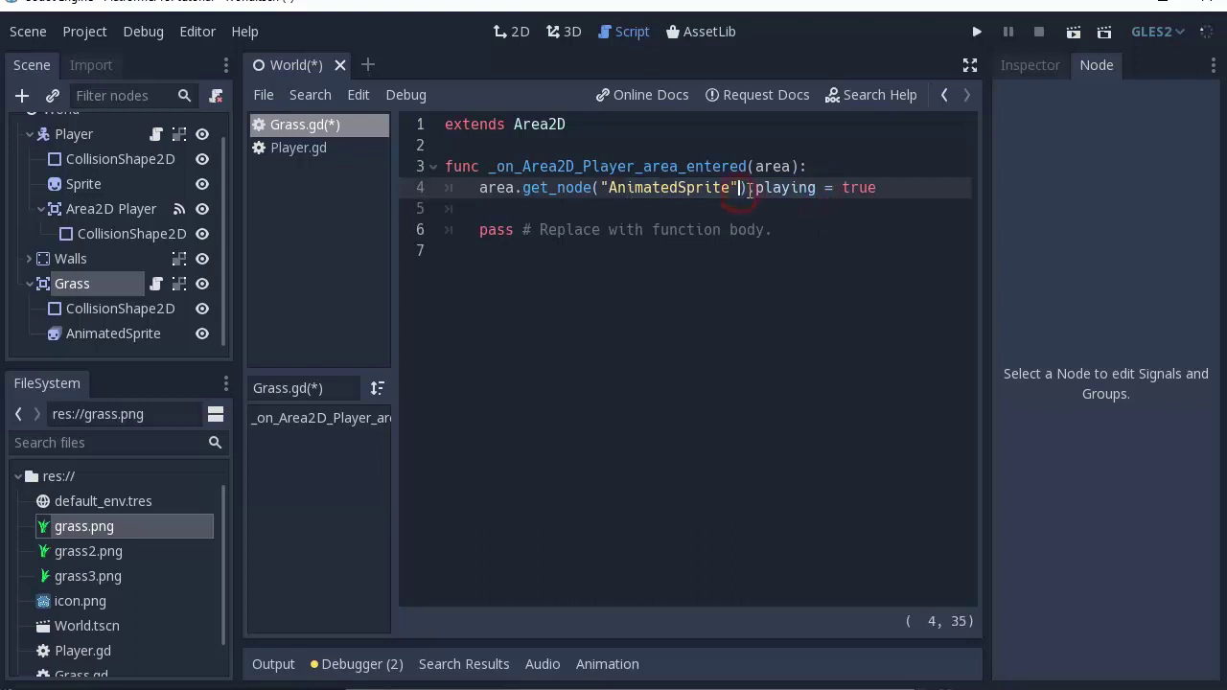
left_click_drag(753, 188, 479, 187)
key("ctrl+c")
left_click(506, 212)
key("ctrl+v")
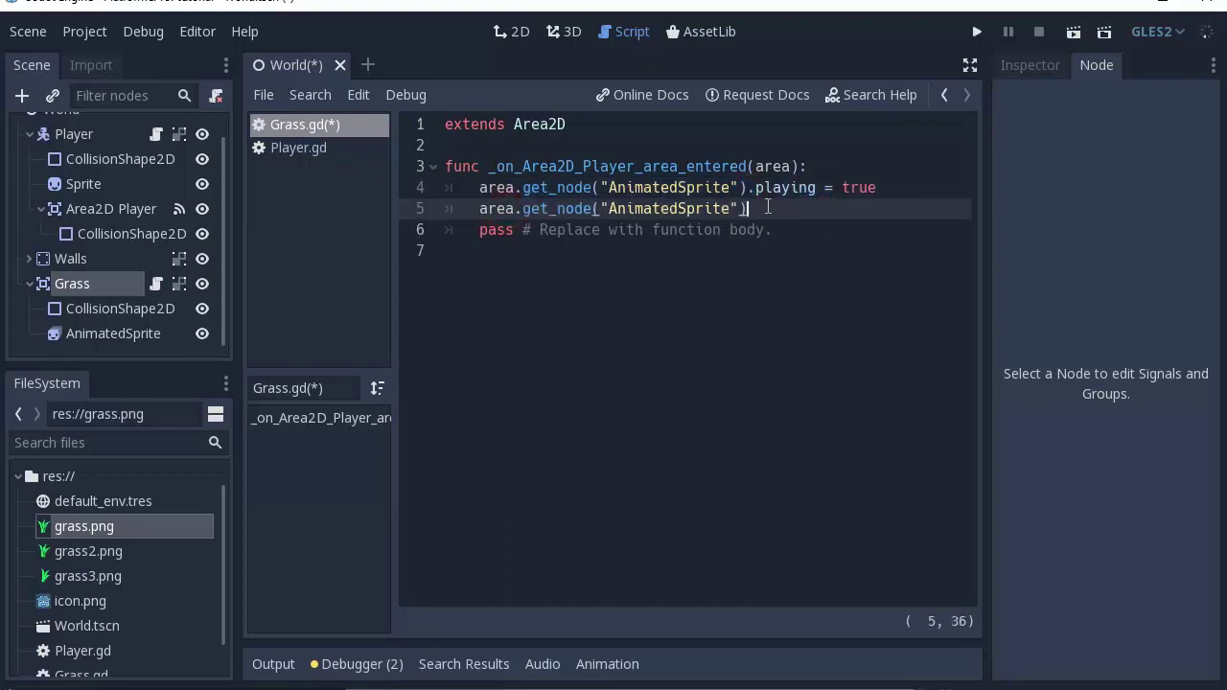
type("frame = 0")
Step: Save and run the game with F5, walk the player right through the grass, then close it
key("F5")
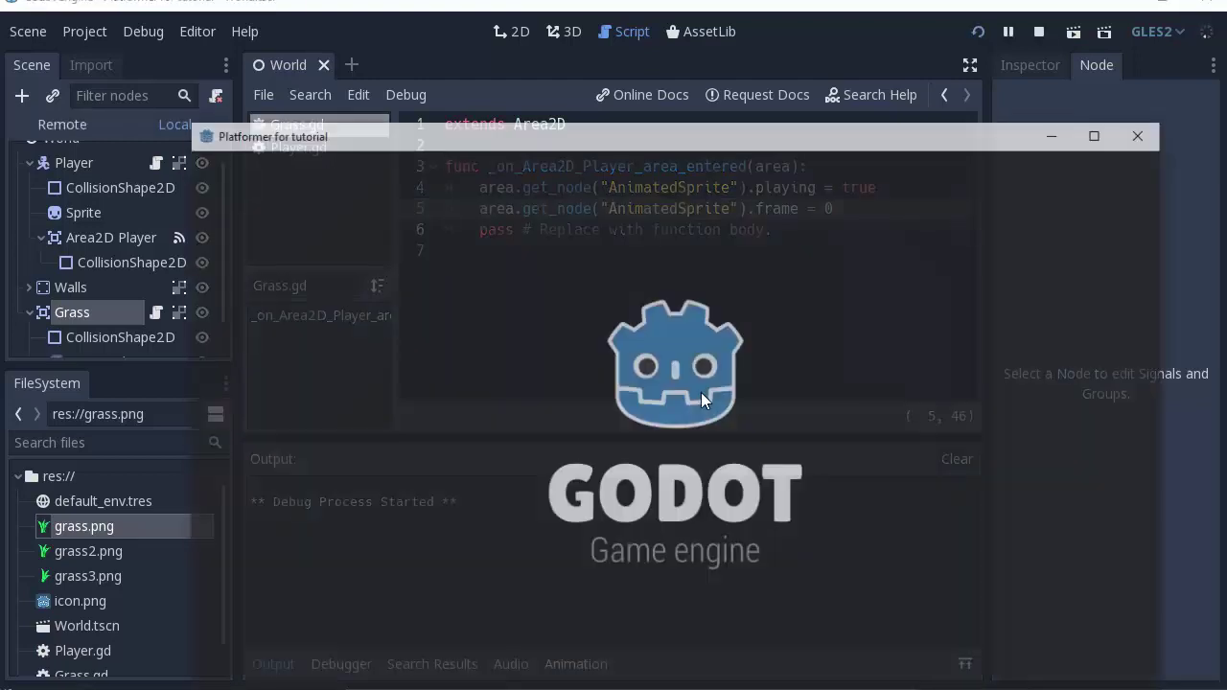
key("Right")
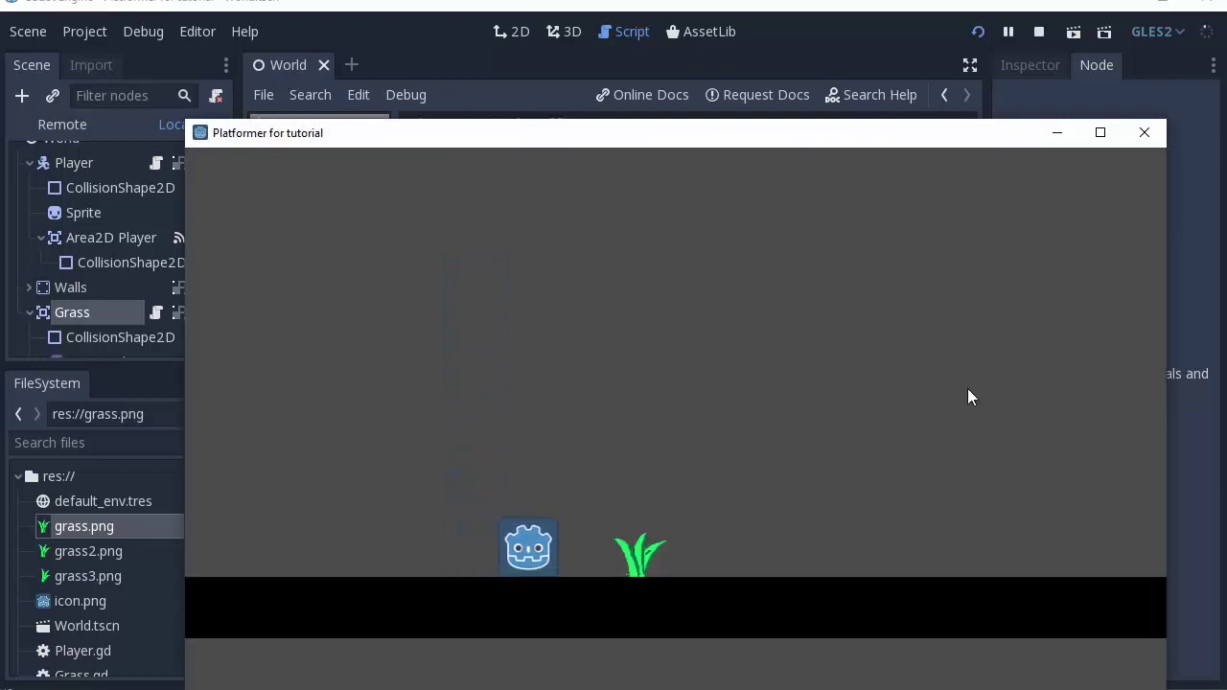
key("Right")
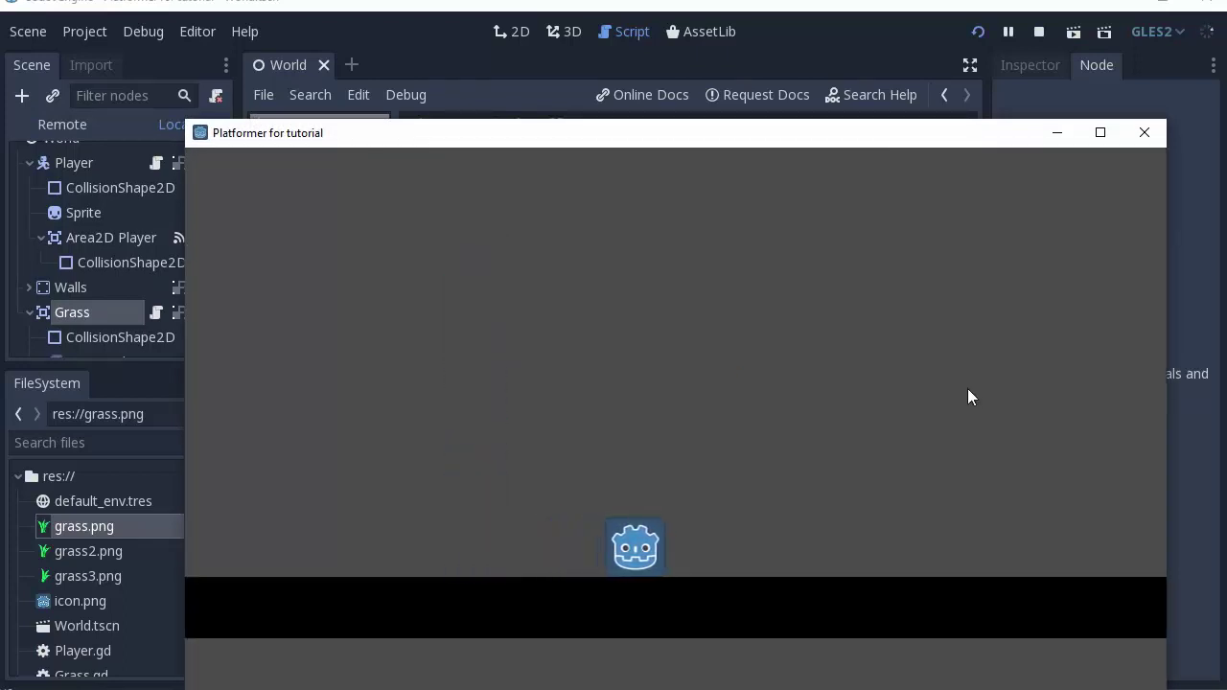
key("Right")
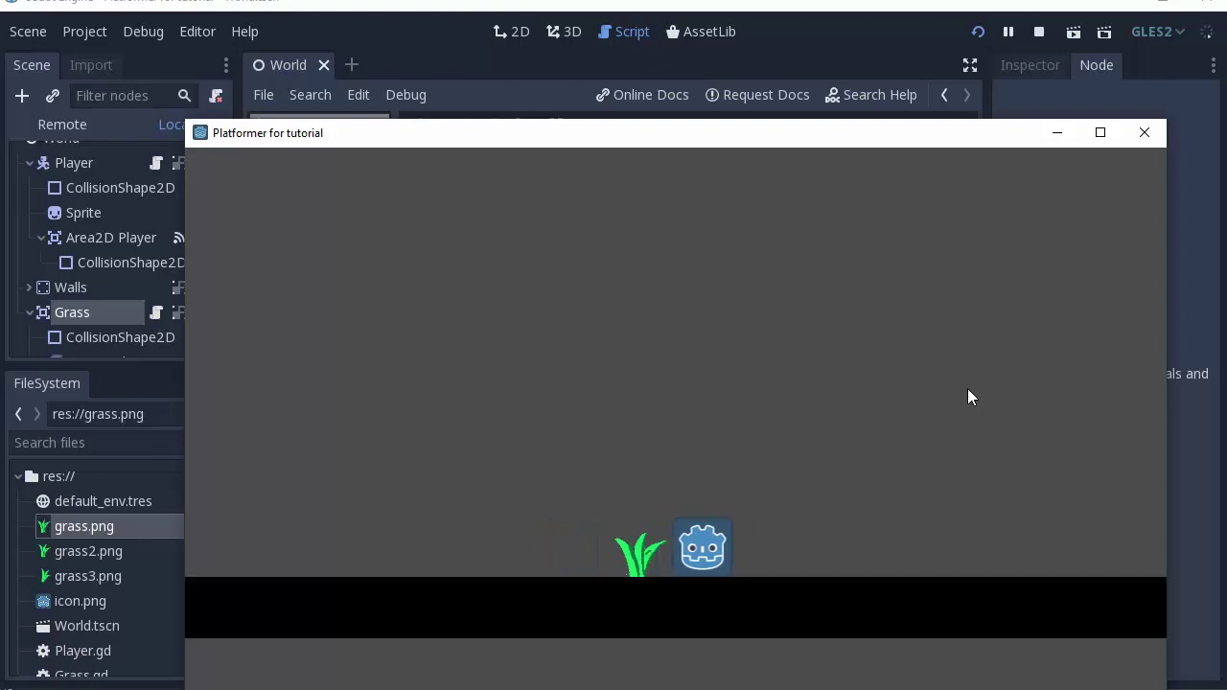
left_click(1143, 133)
Step: In the 2D view, duplicate the grass with Ctrl+D and spread the copies rightward along the ground
left_click(515, 31)
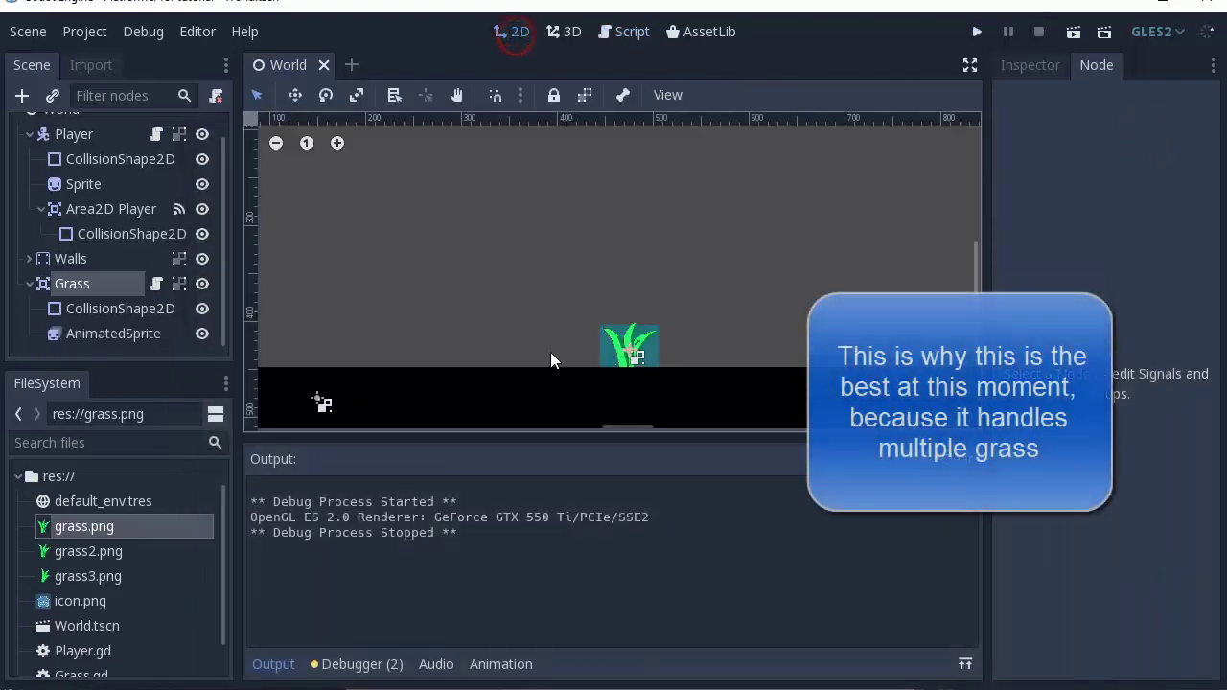
scroll(648, 316, "down", 2)
scroll(648, 316, "down", 2)
scroll(681, 415, "up", 2)
scroll(648, 419, "right", 3)
scroll(504, 394, "up", 2)
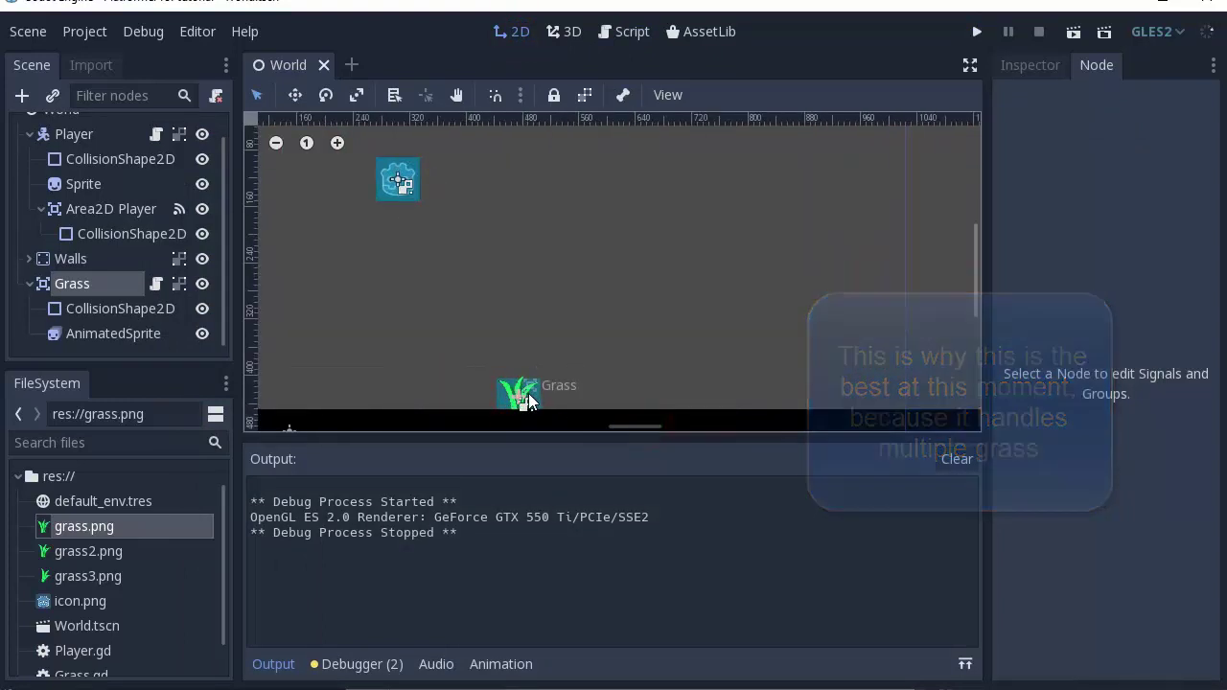
key("ctrl+d")
left_click_drag(524, 396, 774, 393)
key("ctrl+d")
key("ctrl+d")
key("ctrl+d")
left_click(763, 345)
Step: Run the game with F5 and walk the player right across the five grass tufts, then back left
key("F5")
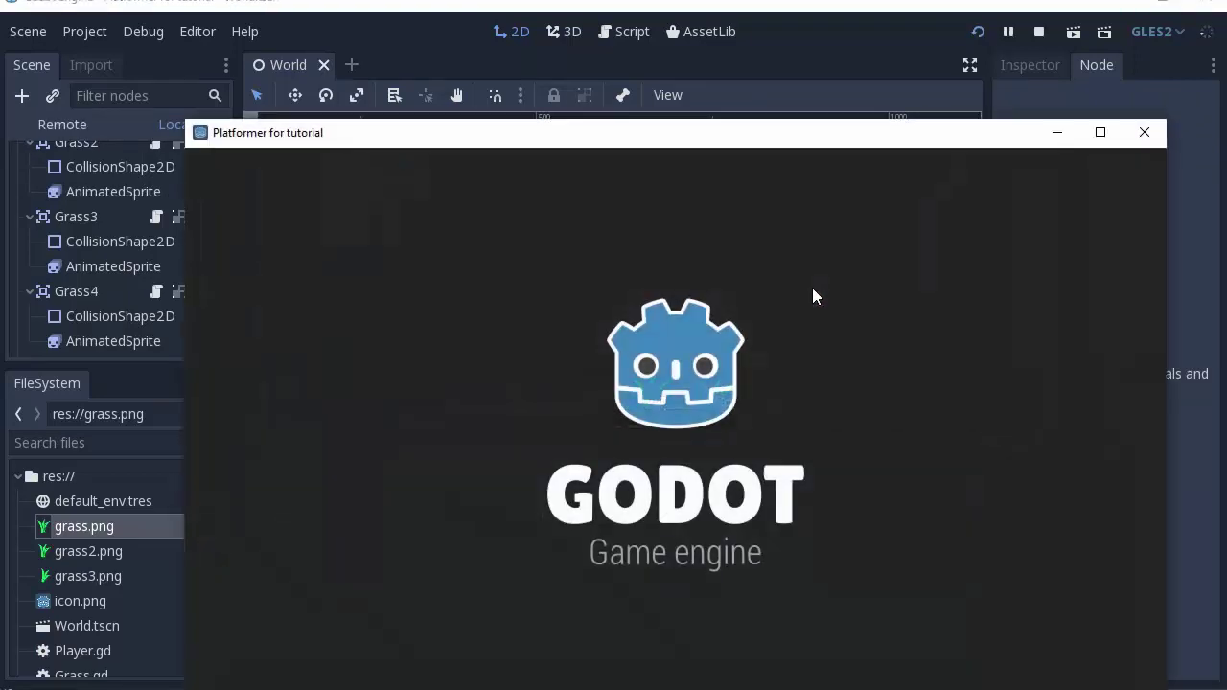
key("Right")
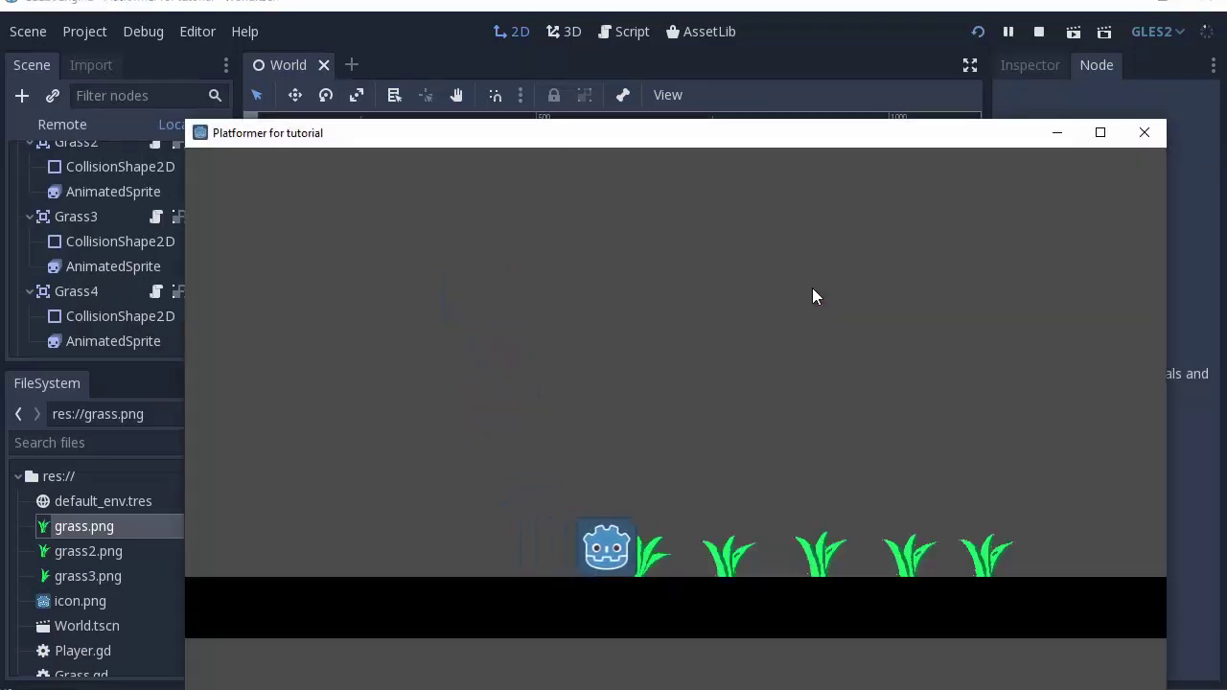
key("Right")
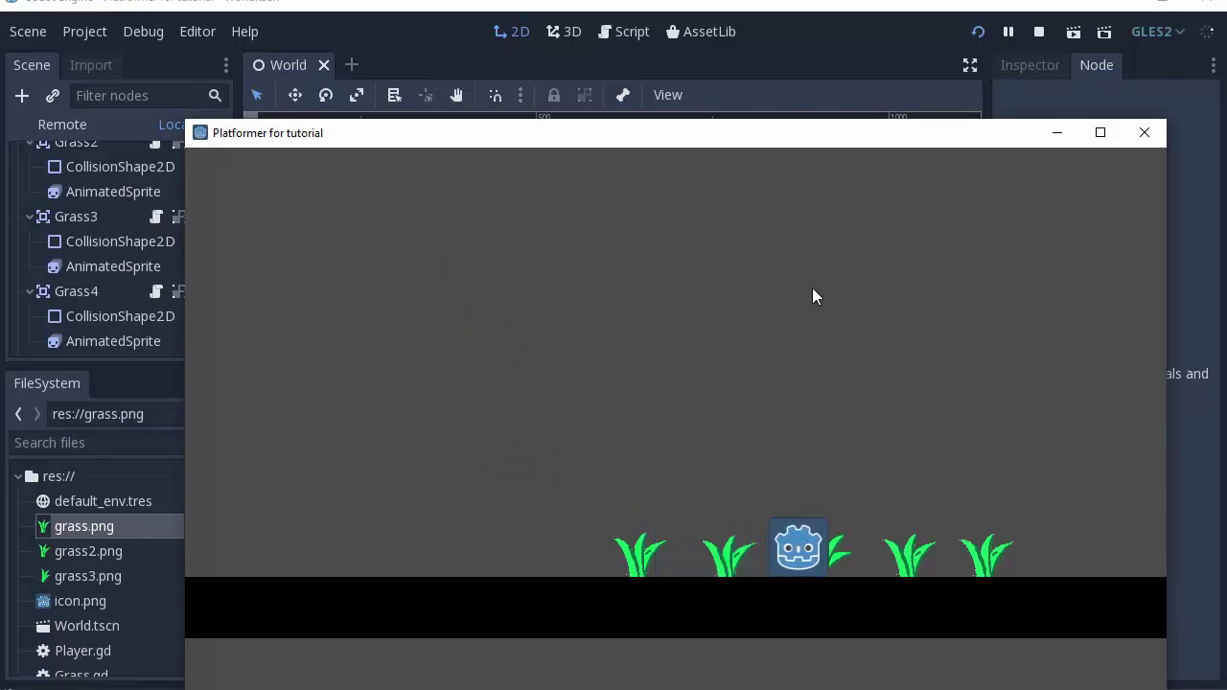
key("Left")
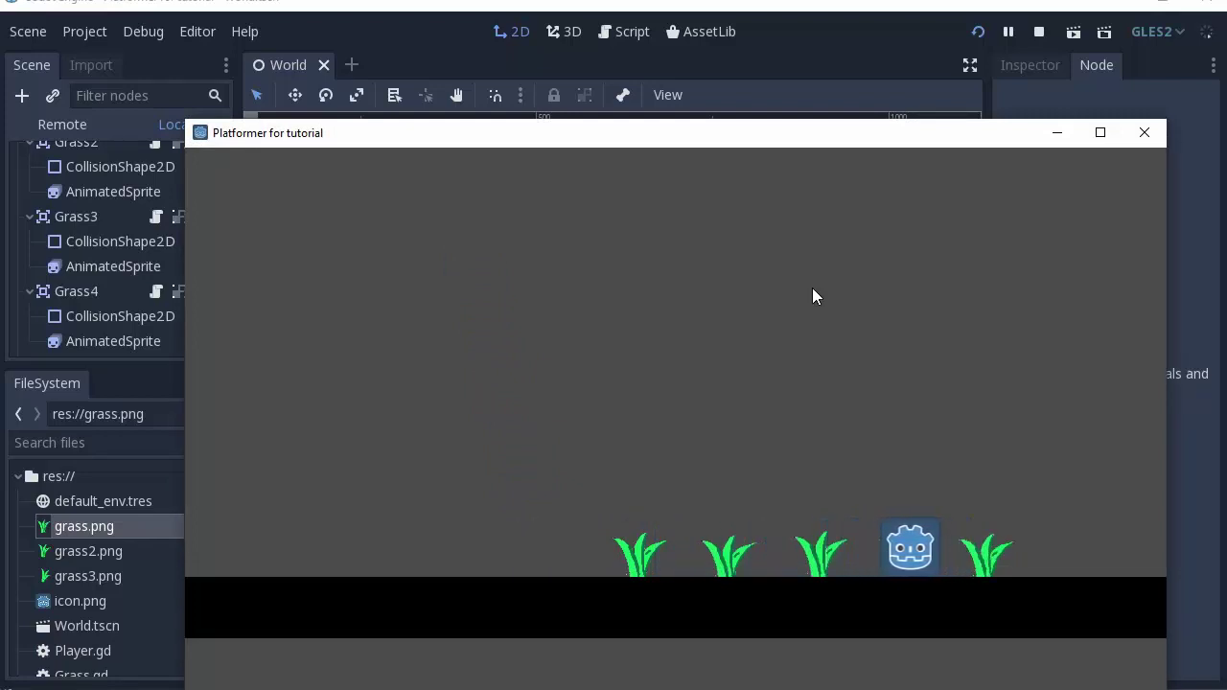